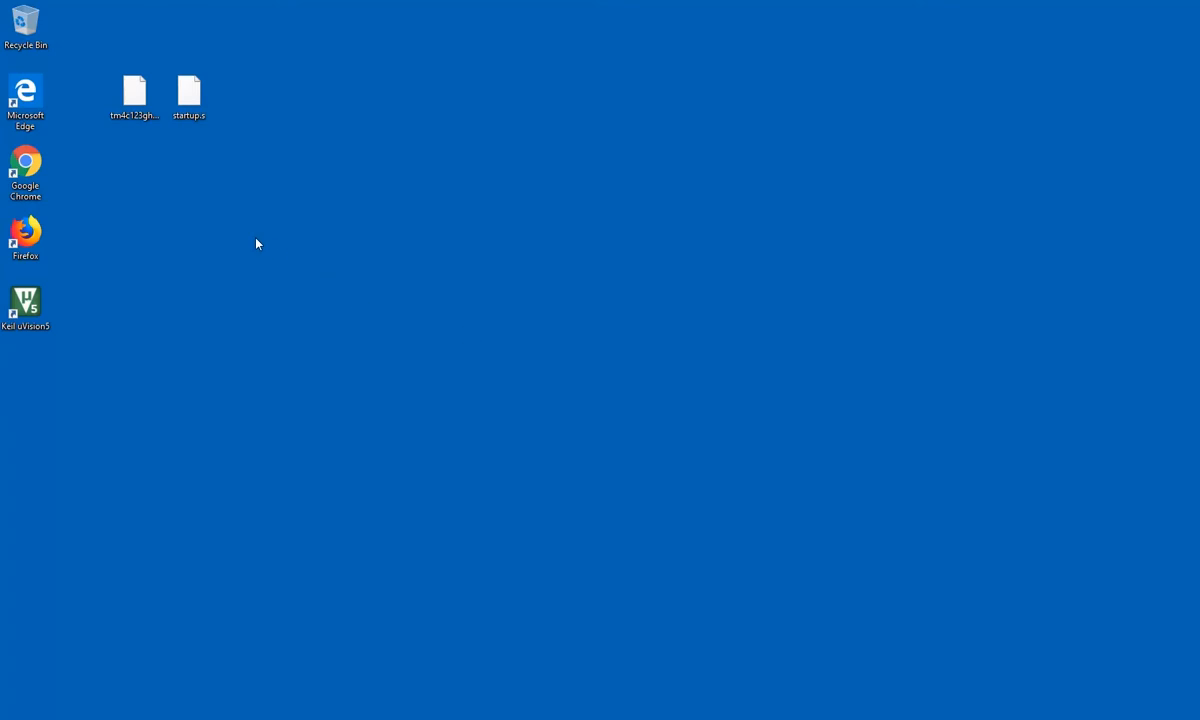
click(134, 122)
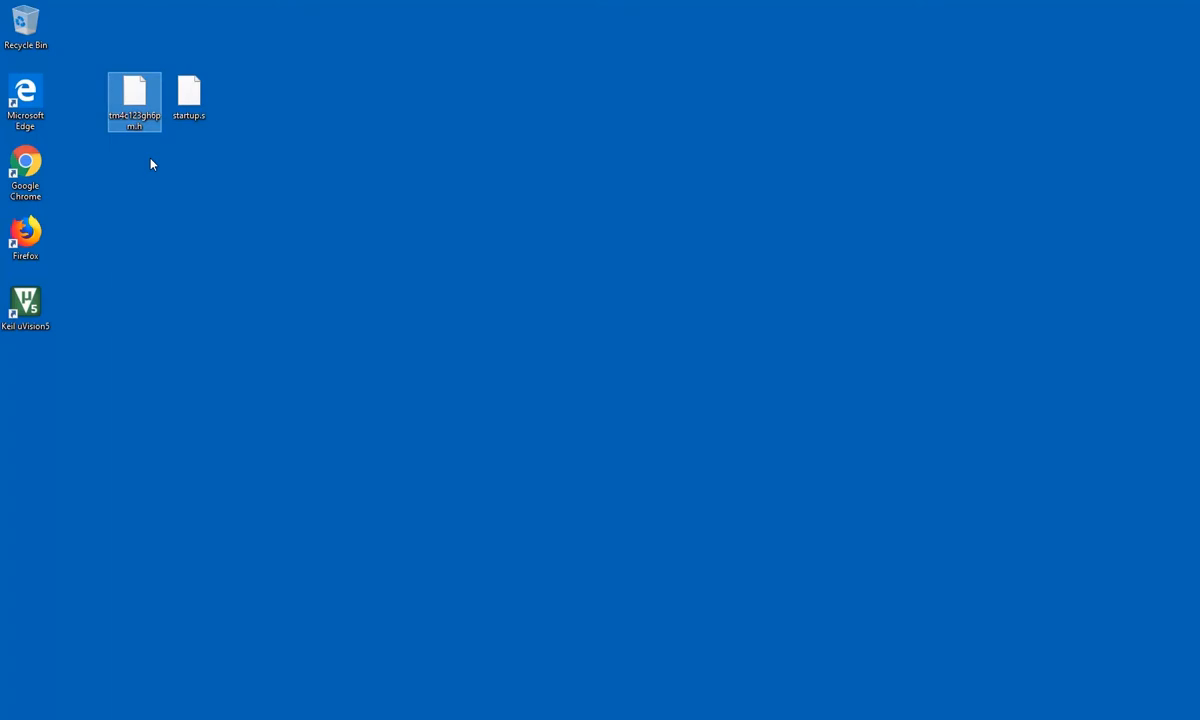
click(187, 118)
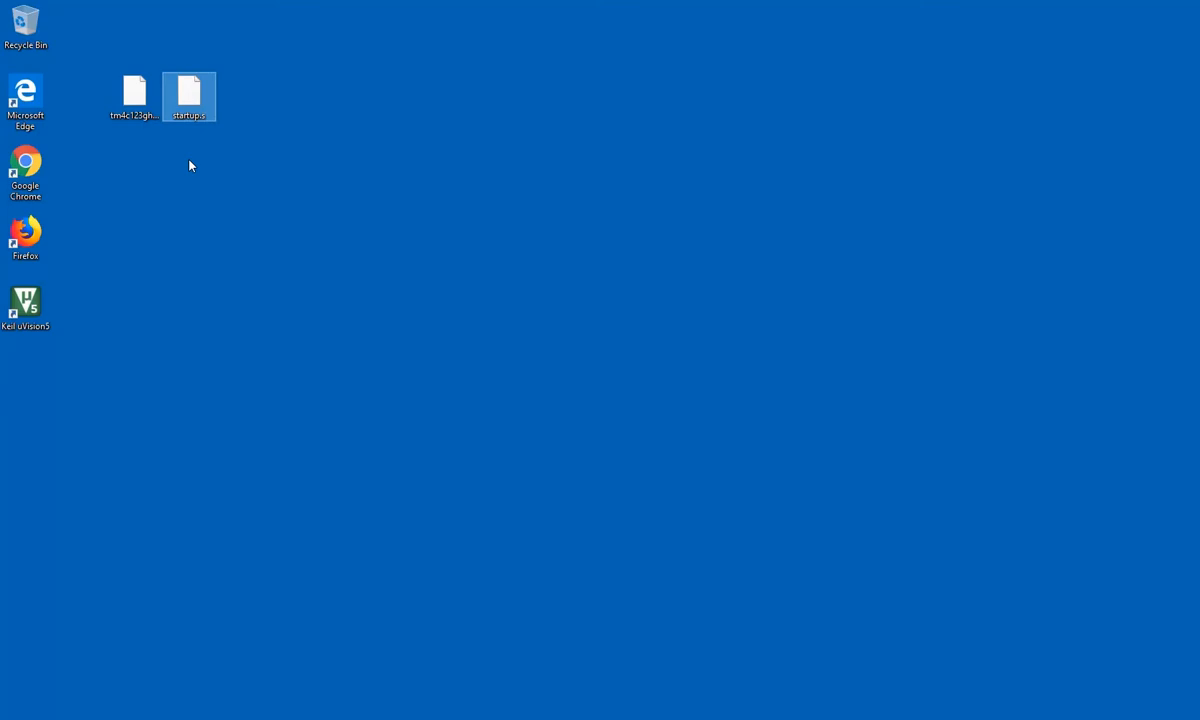
click(175, 290)
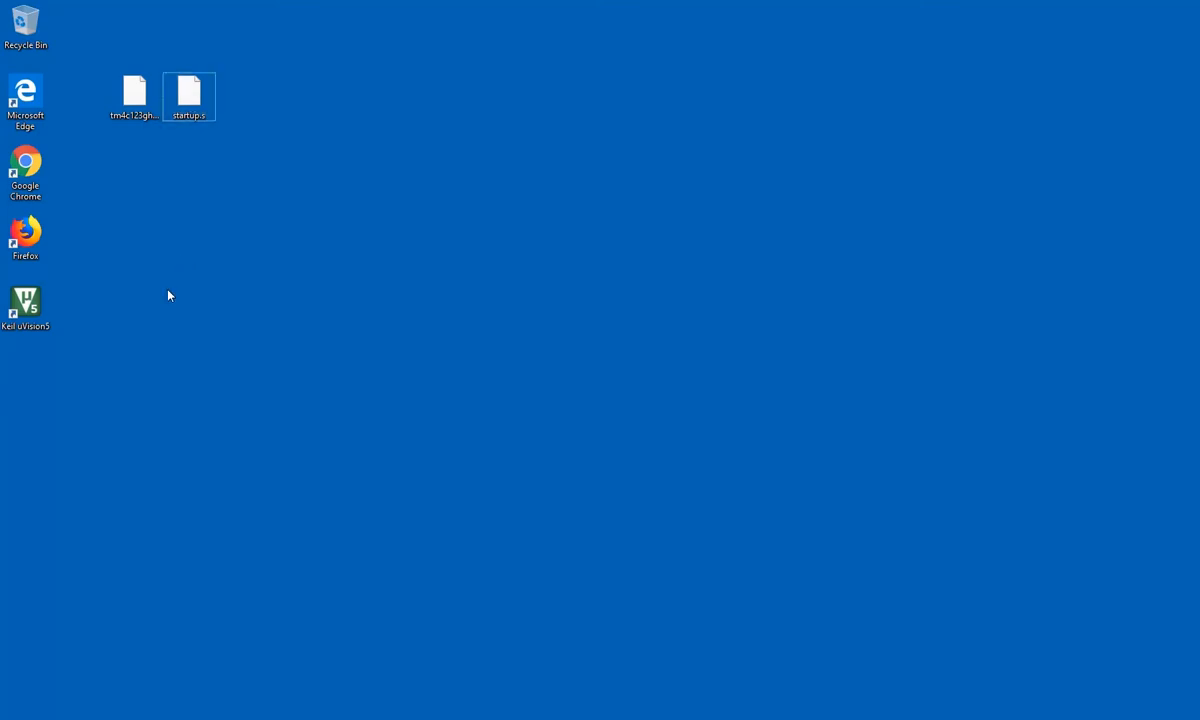
Create a new folder named "Embedded System Class" on the desktop
right_click(27, 369)
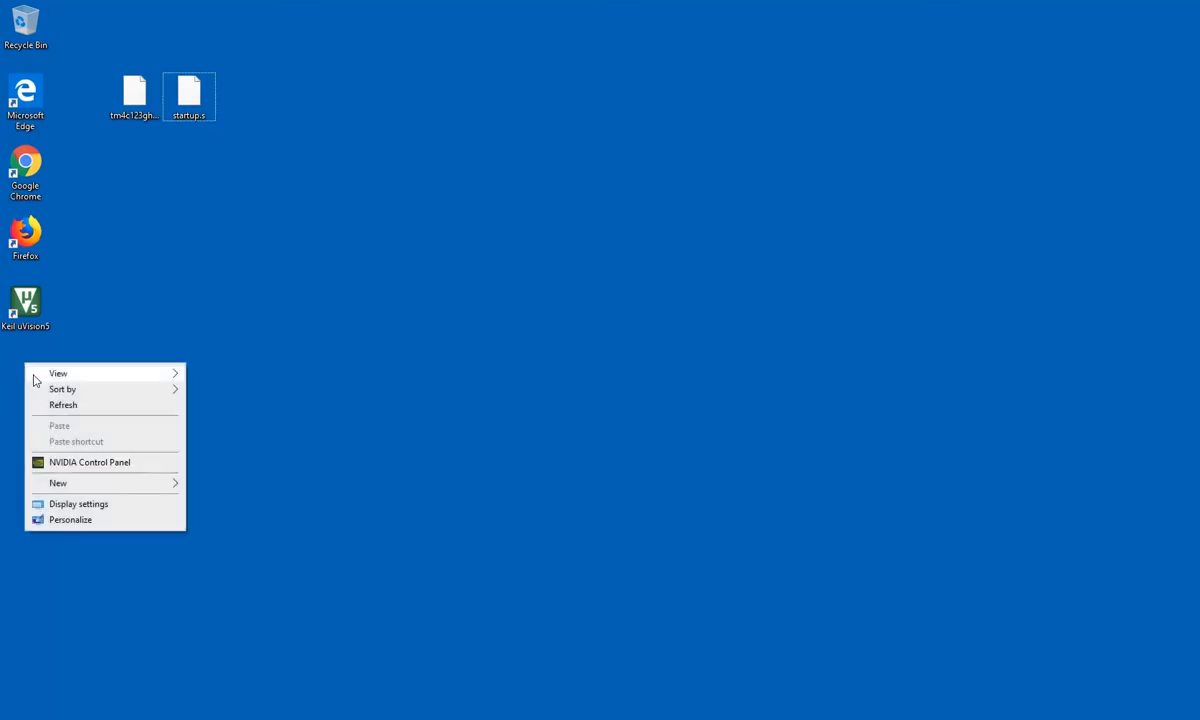
mouse_move(126, 493)
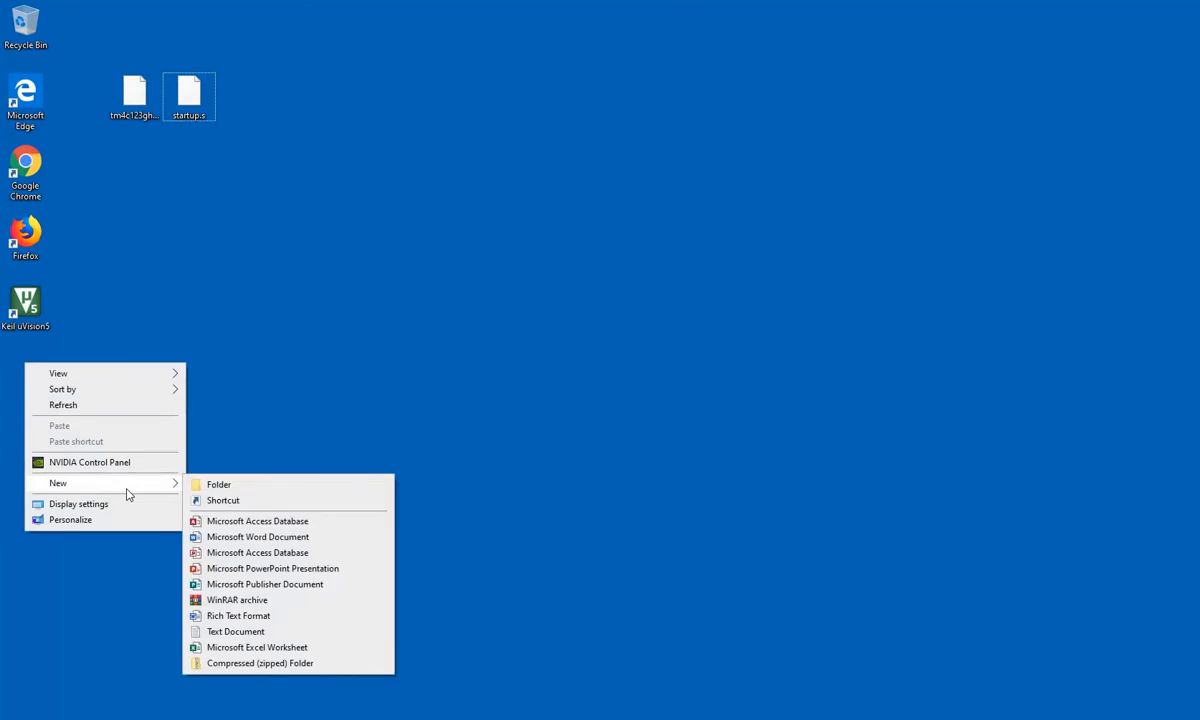
click(277, 493)
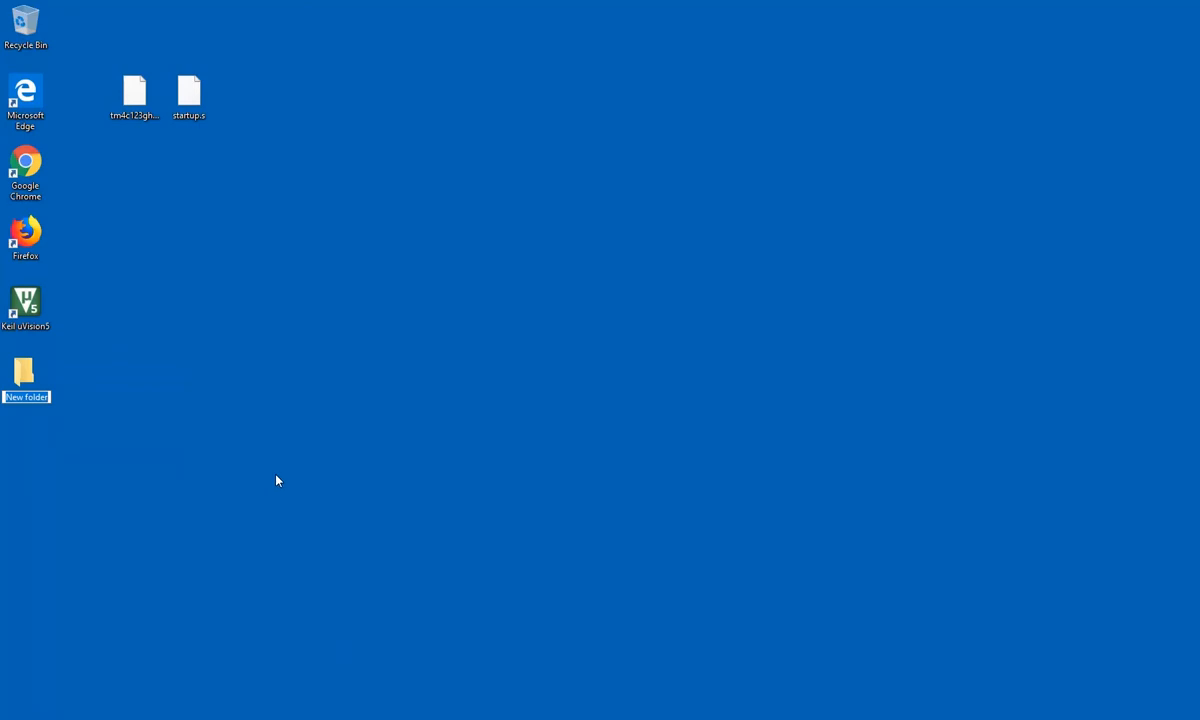
text(Embedded System)
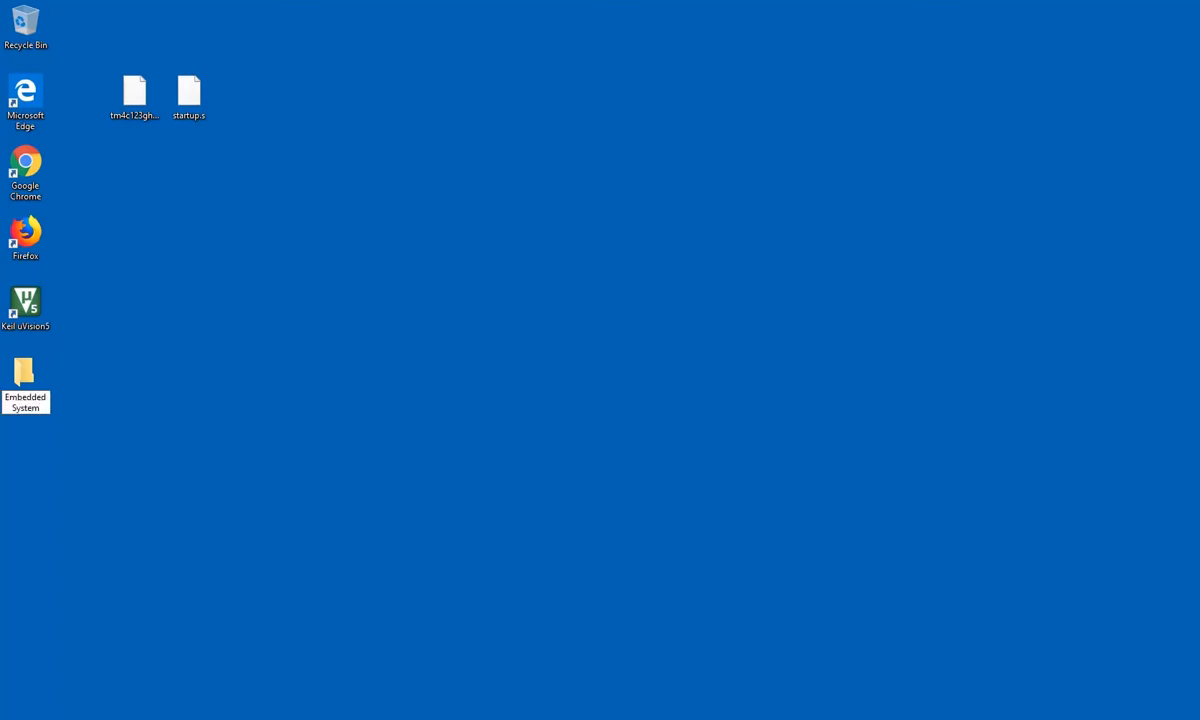
text( Clas)
text(s)
key(Return)
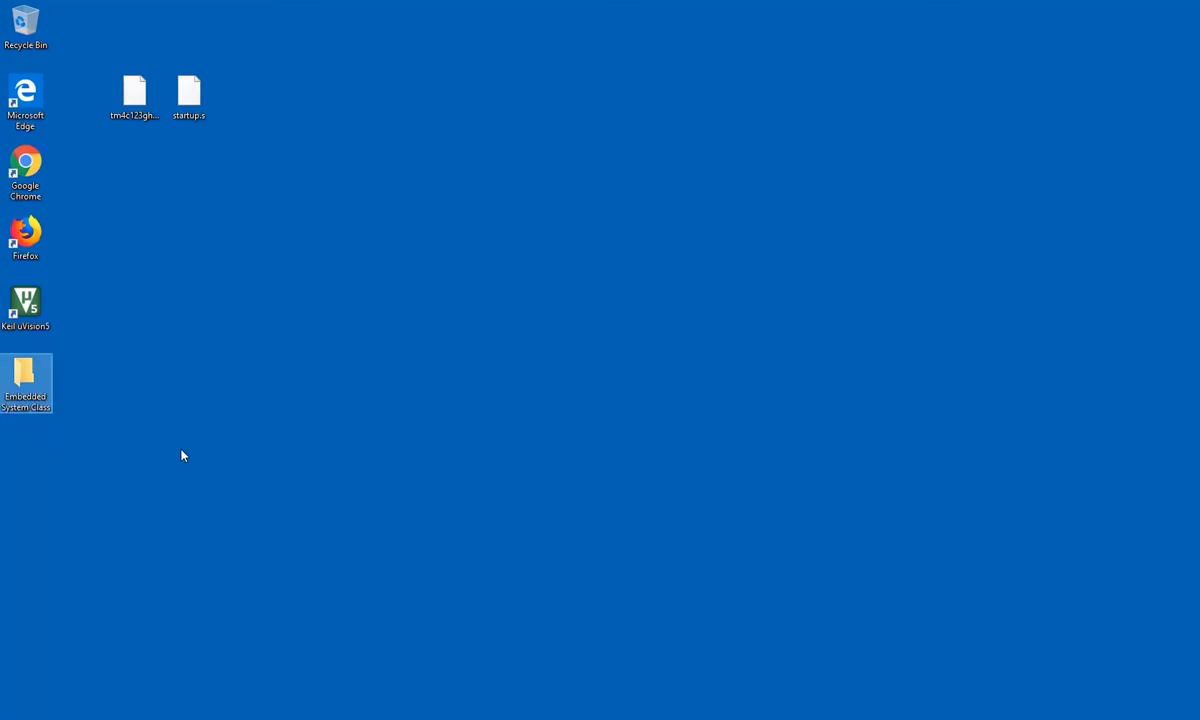
Create a subfolder named "Lab 0" inside the Embedded System Class folder
double_click(29, 379)
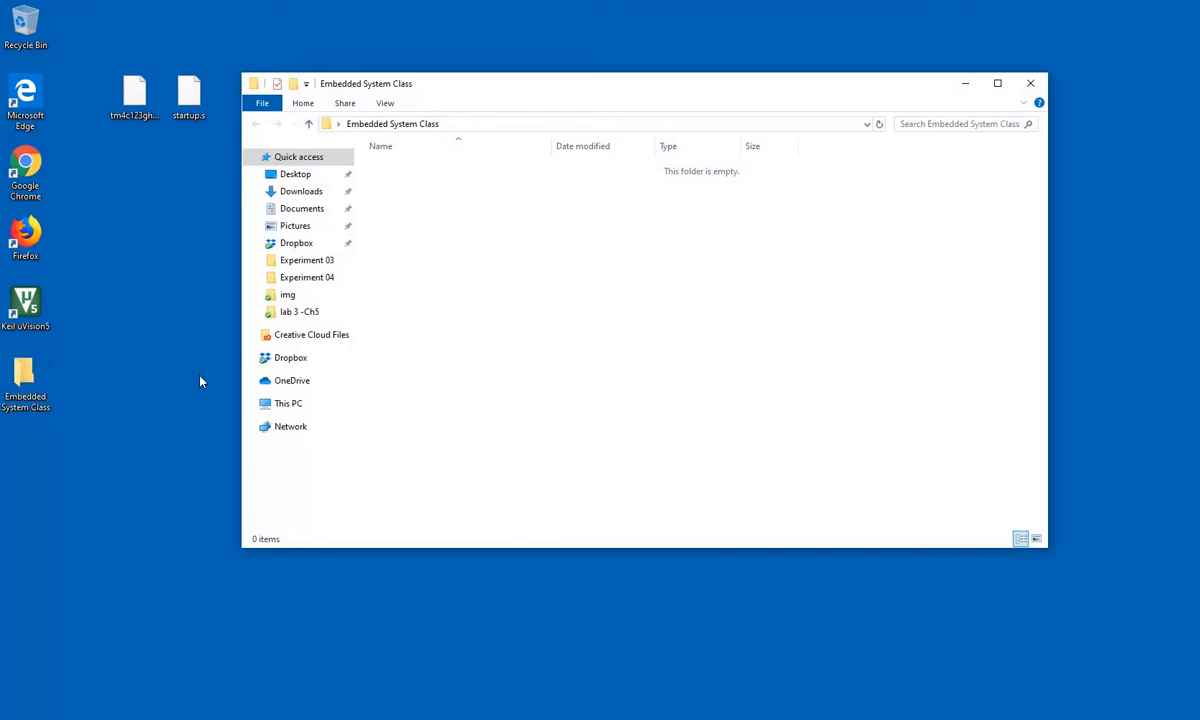
click(294, 84)
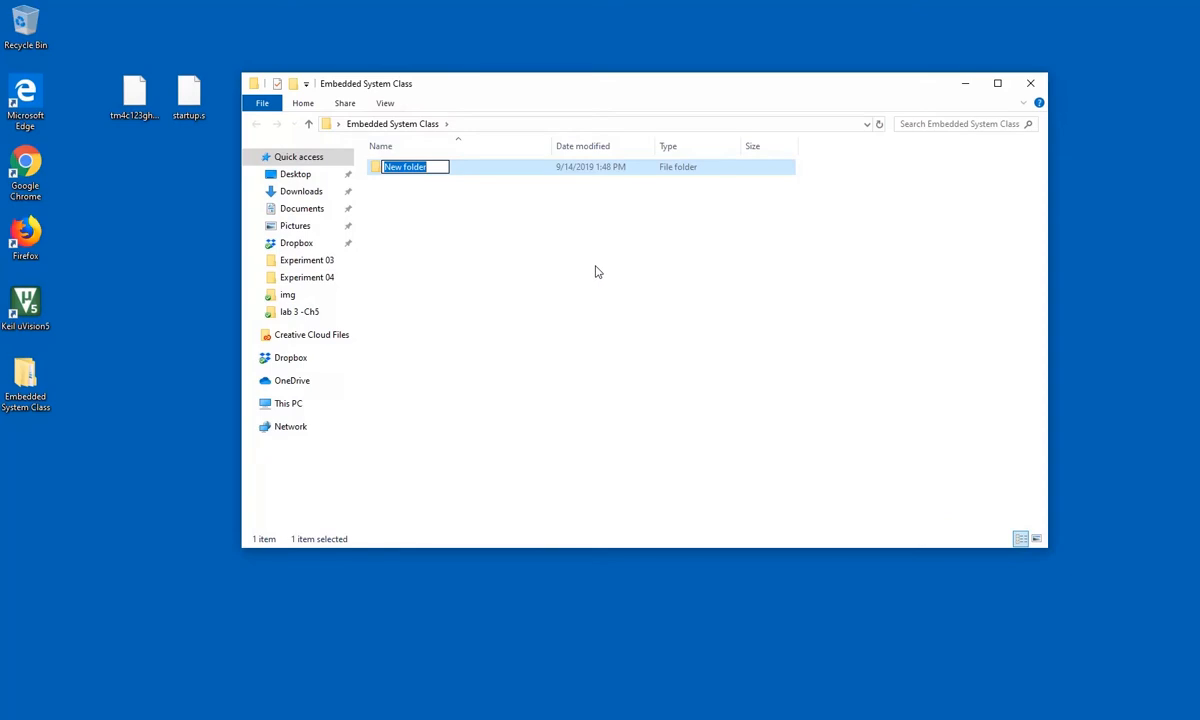
text(L)
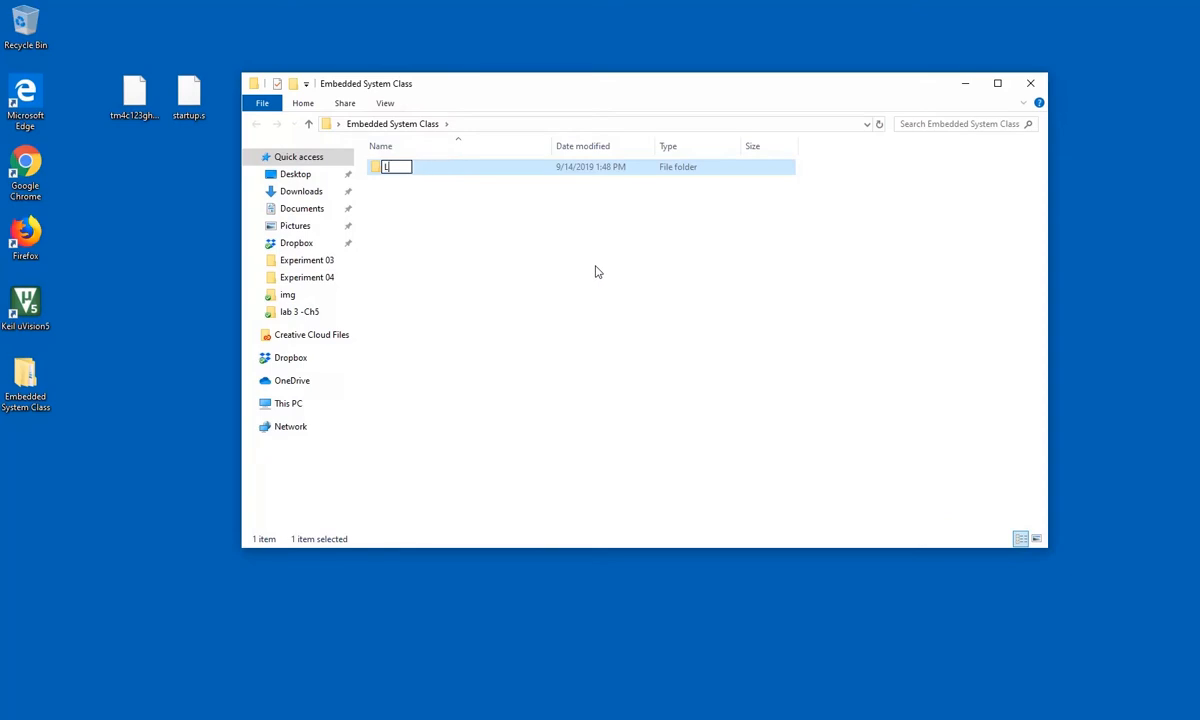
text(ab 0)
key(Return)
Open the Lab 0 folder and move tm4c123gh6pm.h and startup.s from the desktop into it
double_click(404, 172)
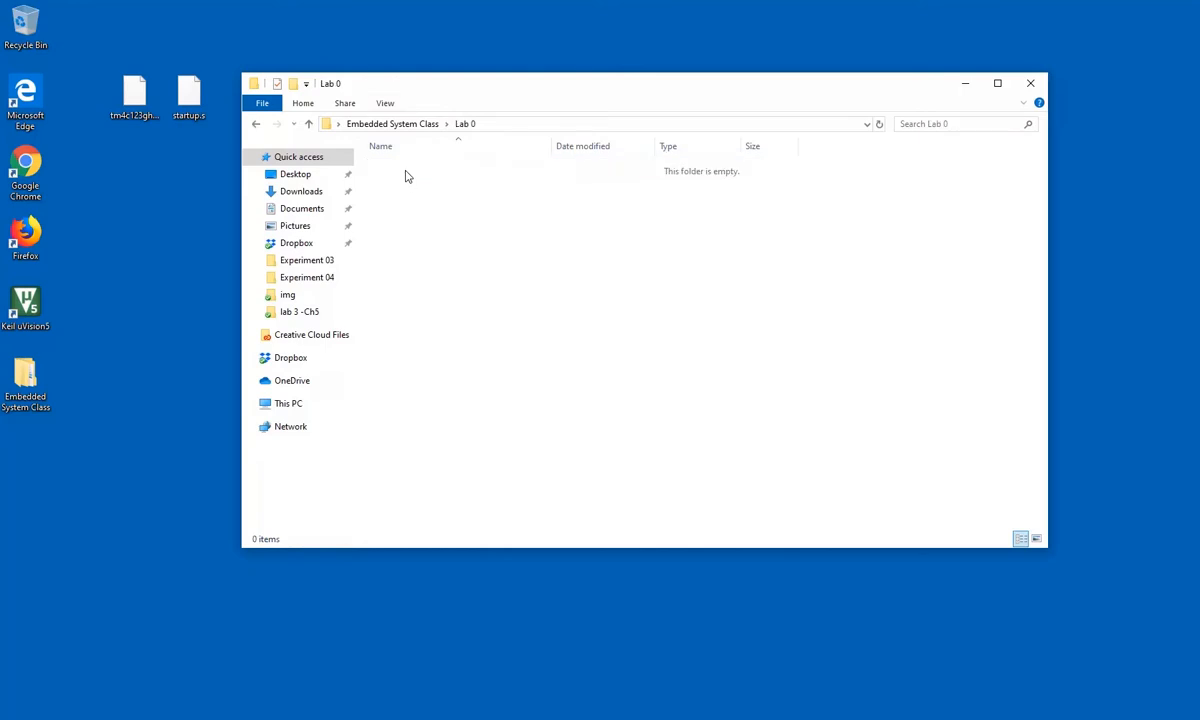
drag(206, 158, 556, 290)
click(470, 261)
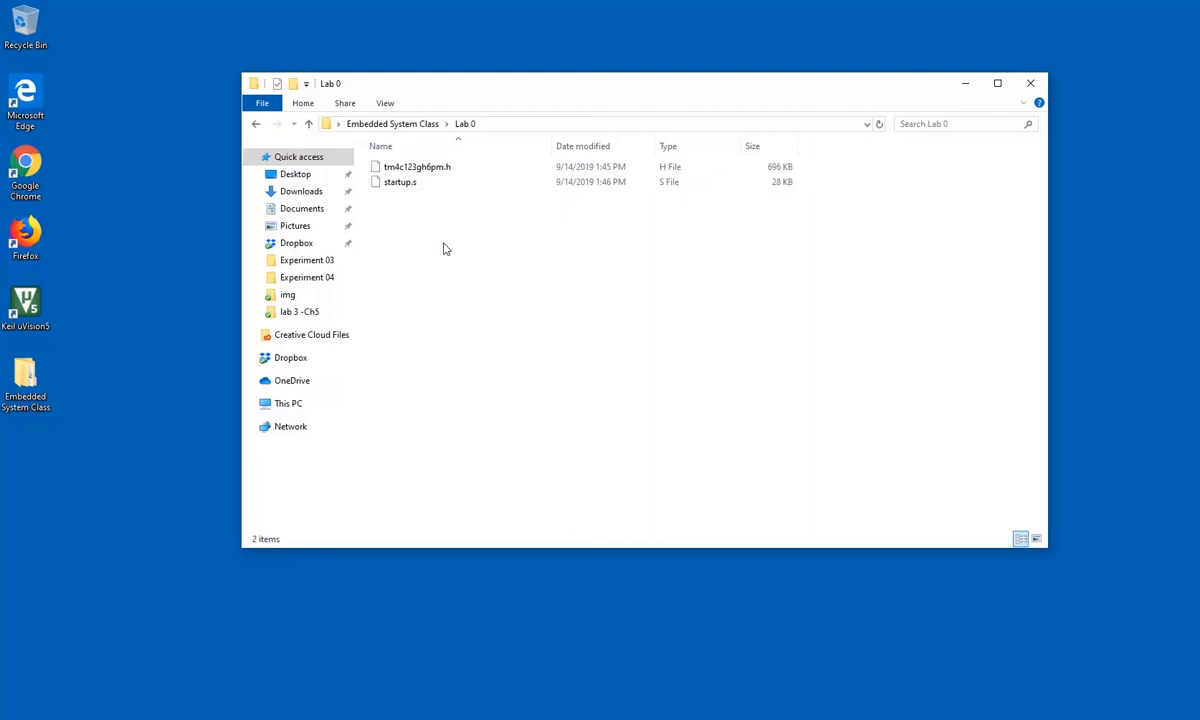
Create a subfolder named "inc" in Lab 0 and move tm4c123gh6pm.h into it
click(293, 85)
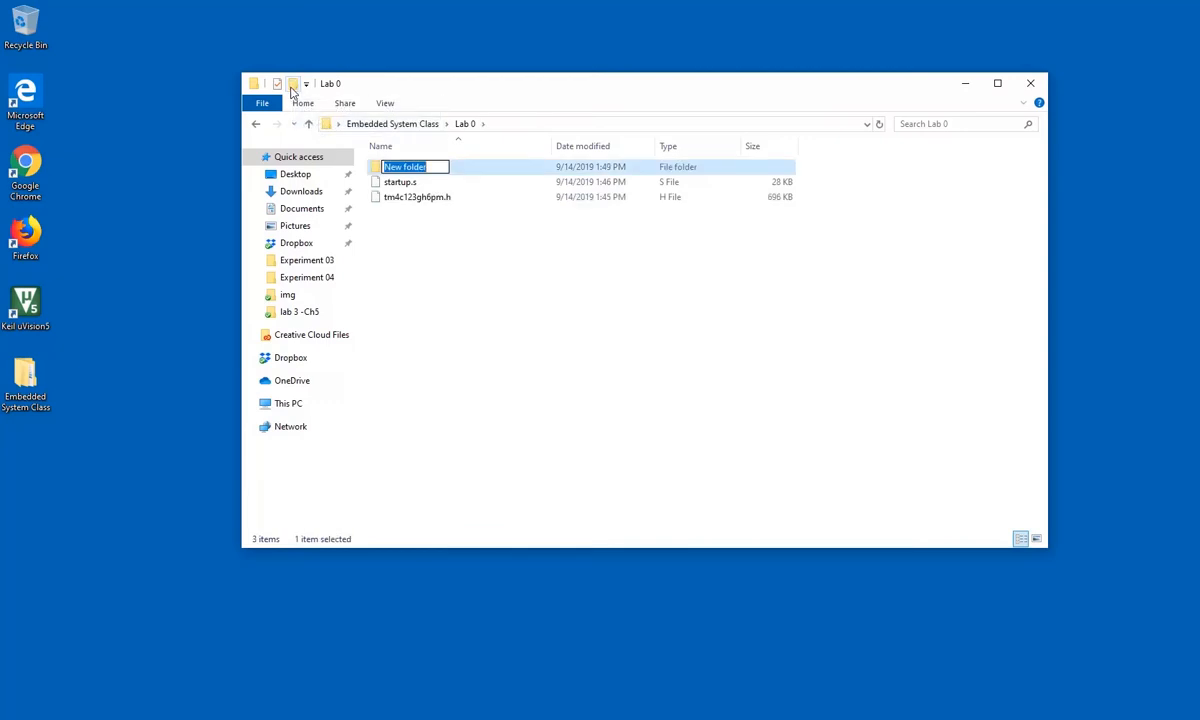
text(c)
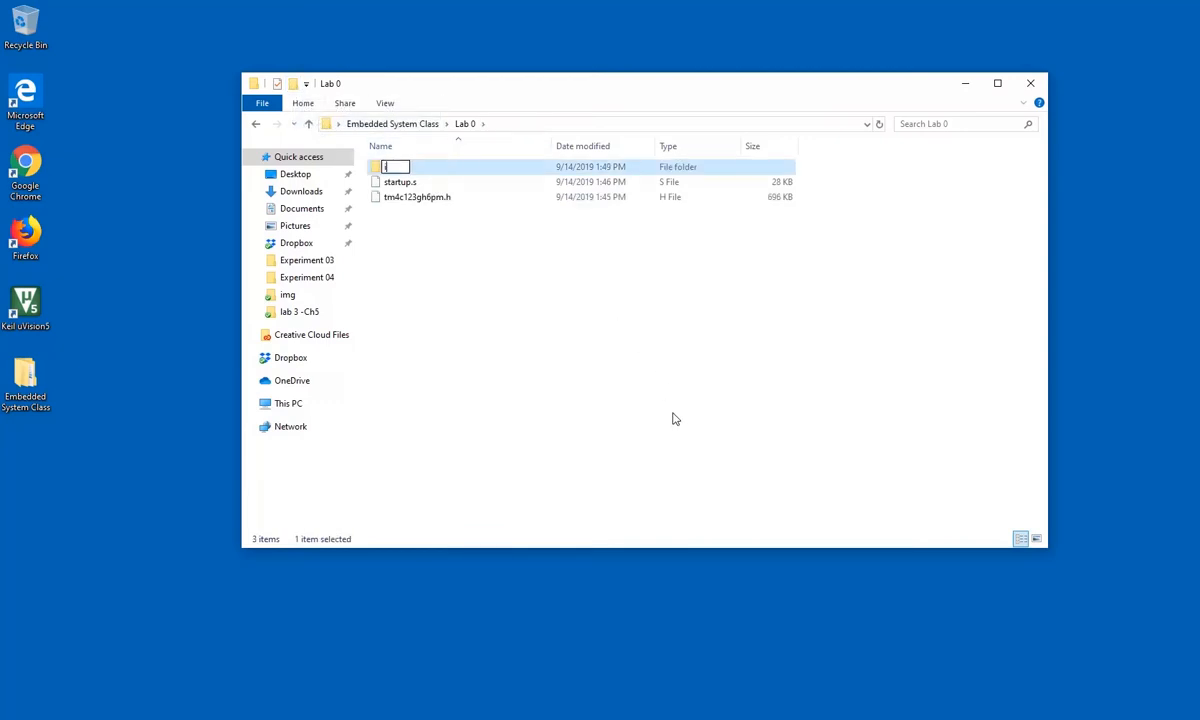
text(nc)
key(Return)
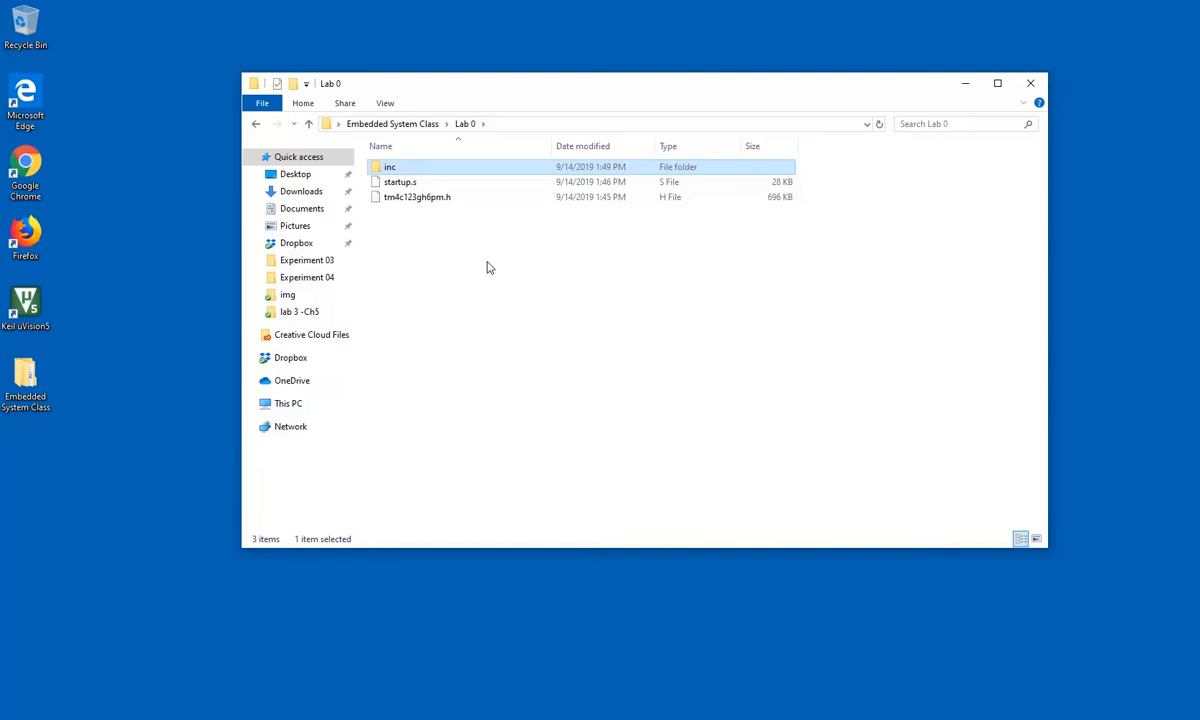
drag(421, 199, 410, 168)
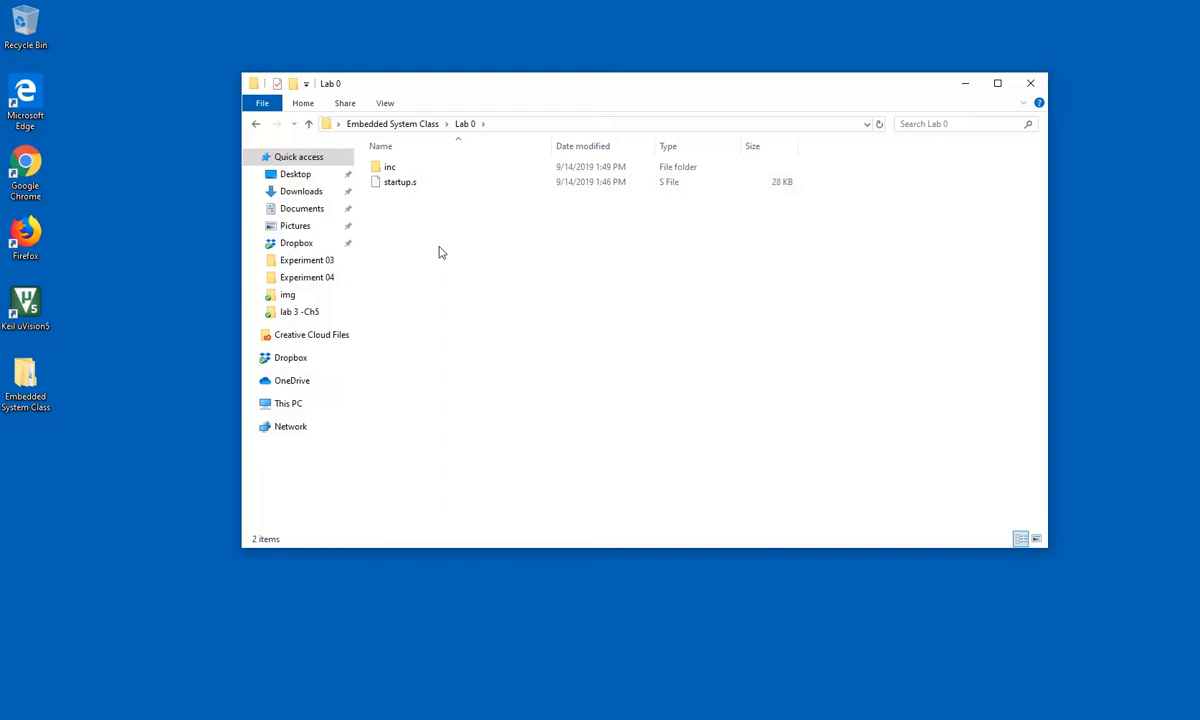
Launch Keil uVision5, decline the product usage analytics, and maximize its window
click(160, 328)
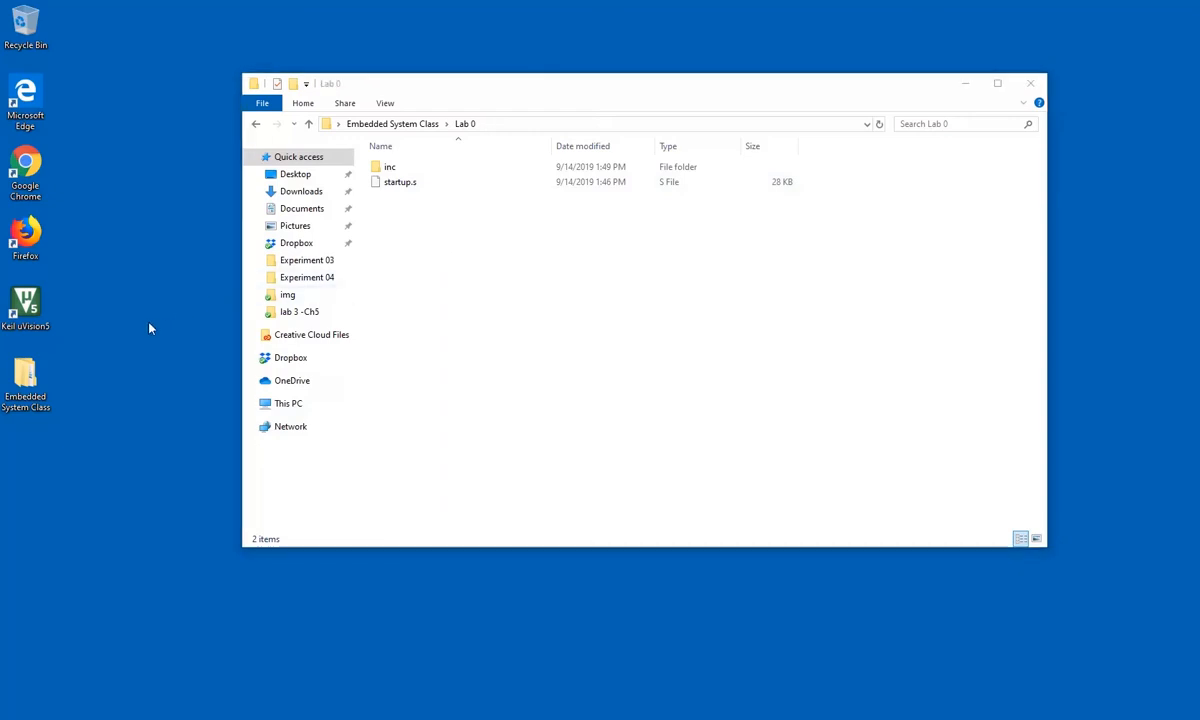
click(38, 320)
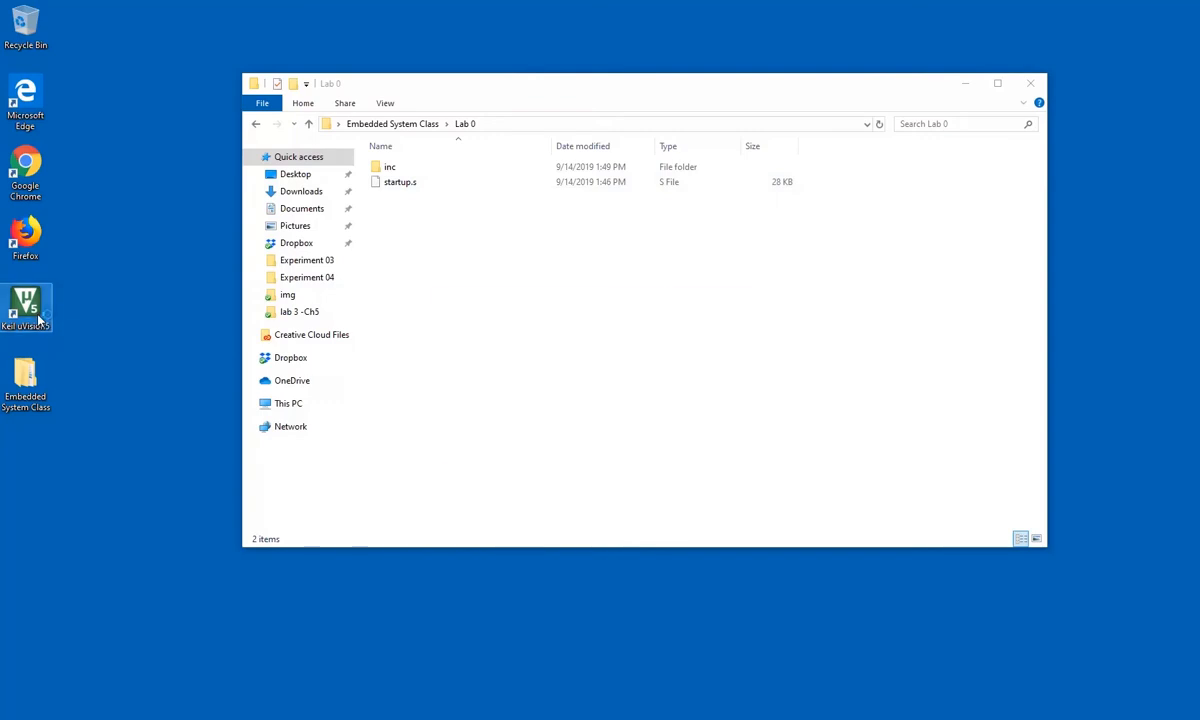
double_click(38, 320)
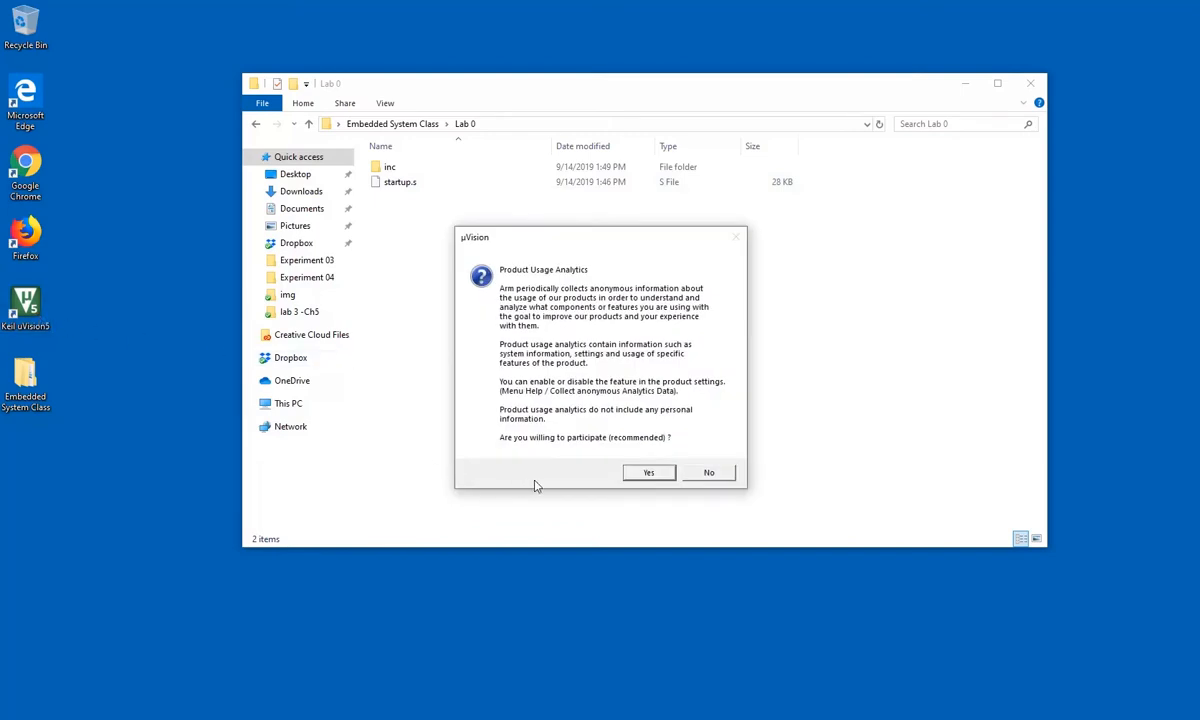
click(707, 474)
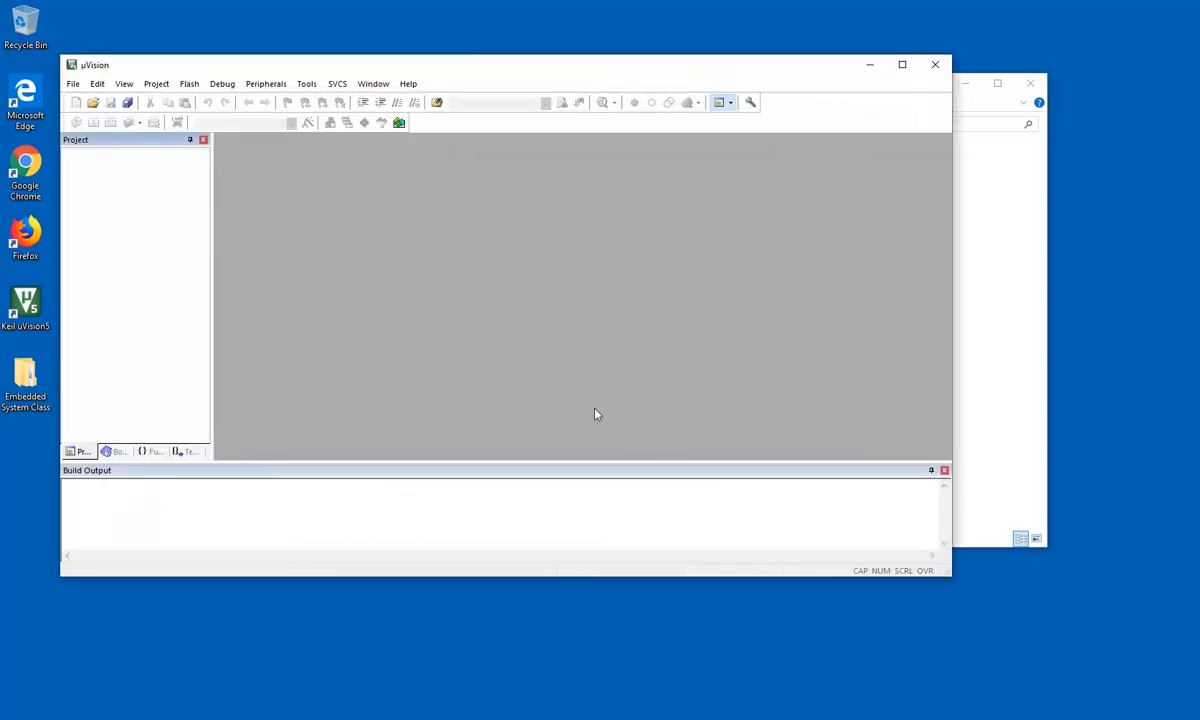
double_click(448, 68)
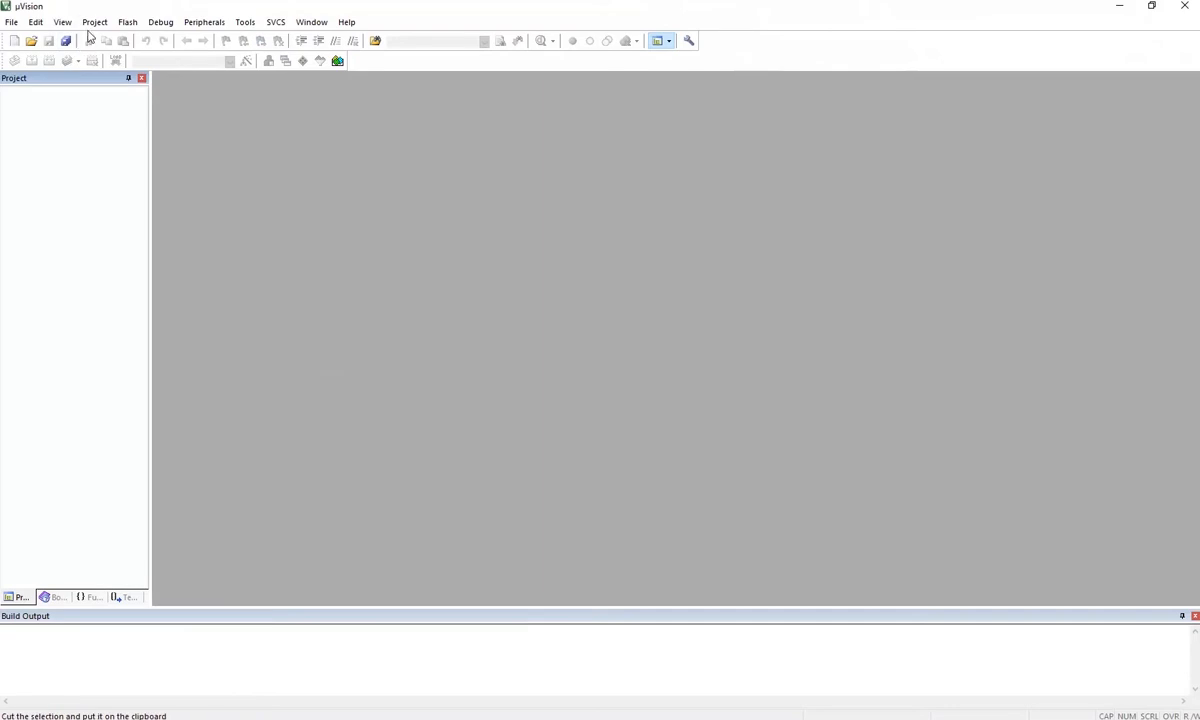
Create a new µVision project named "Lab" in the desktop folder Embedded System Class > Lab 0
click(96, 23)
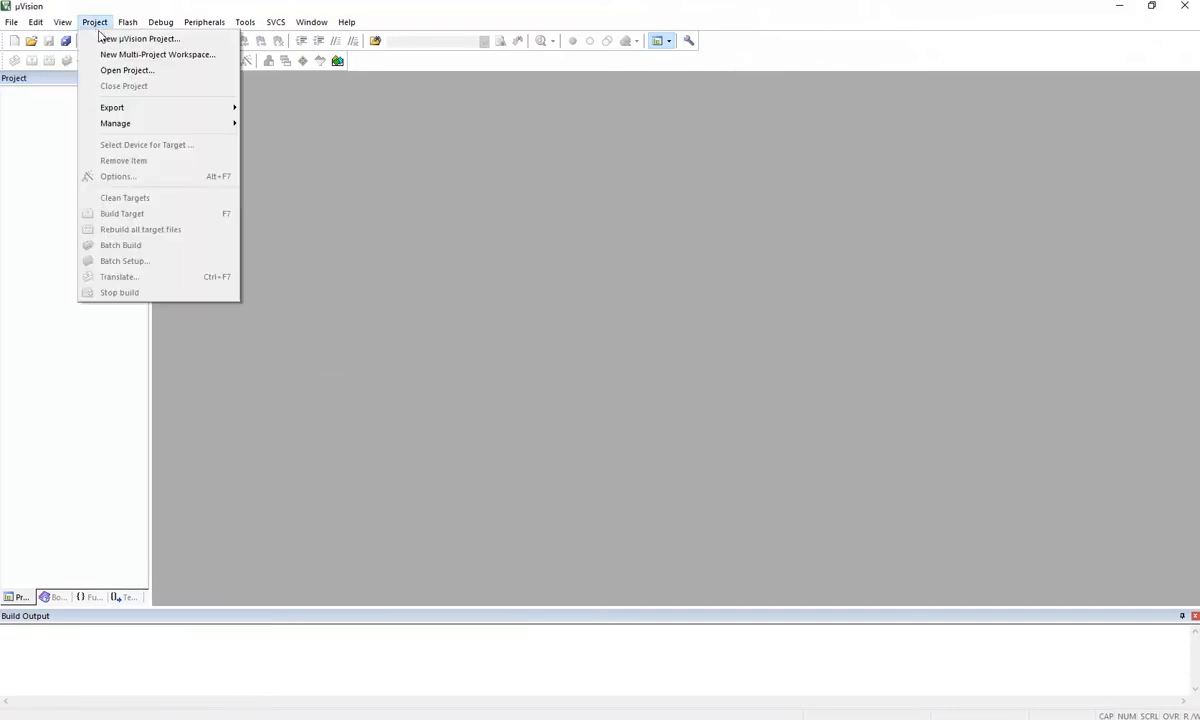
click(104, 40)
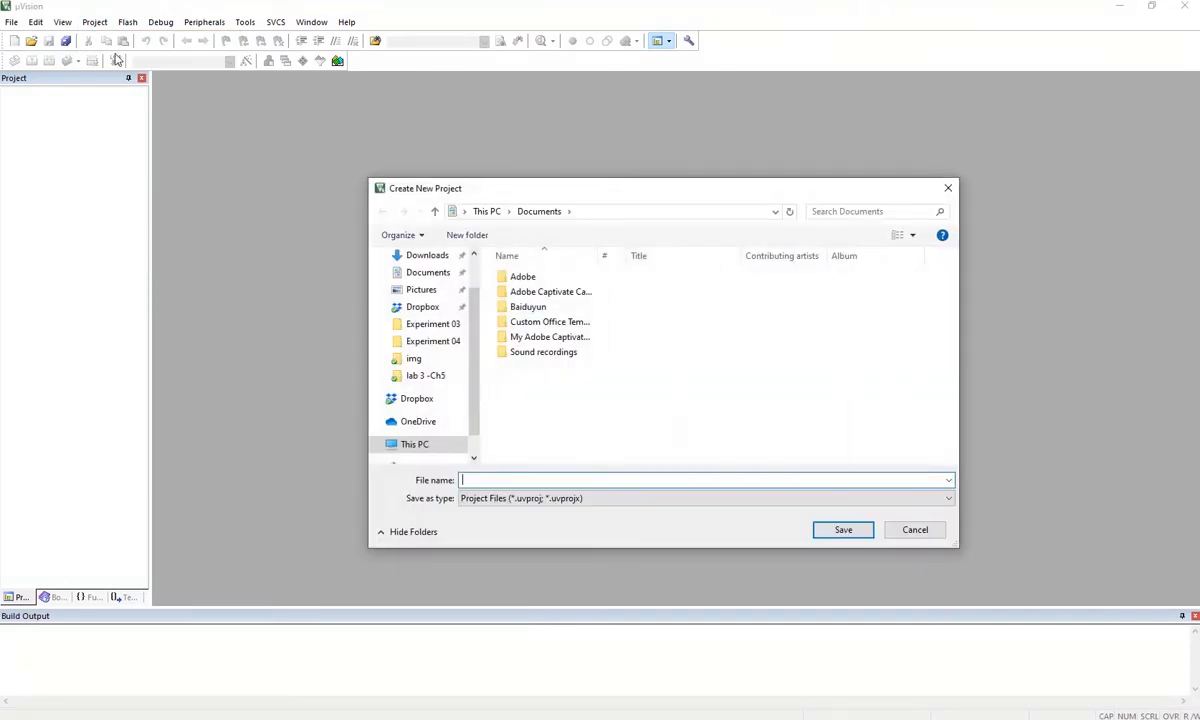
scroll(449, 373, up, 3)
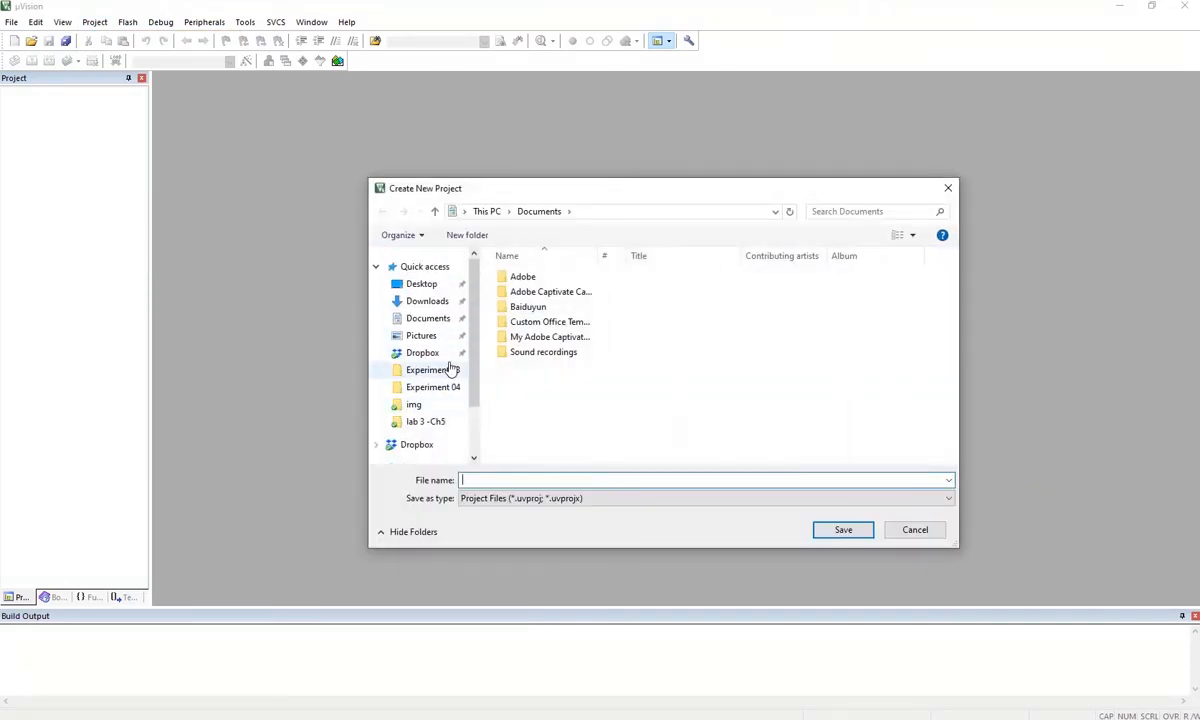
click(428, 287)
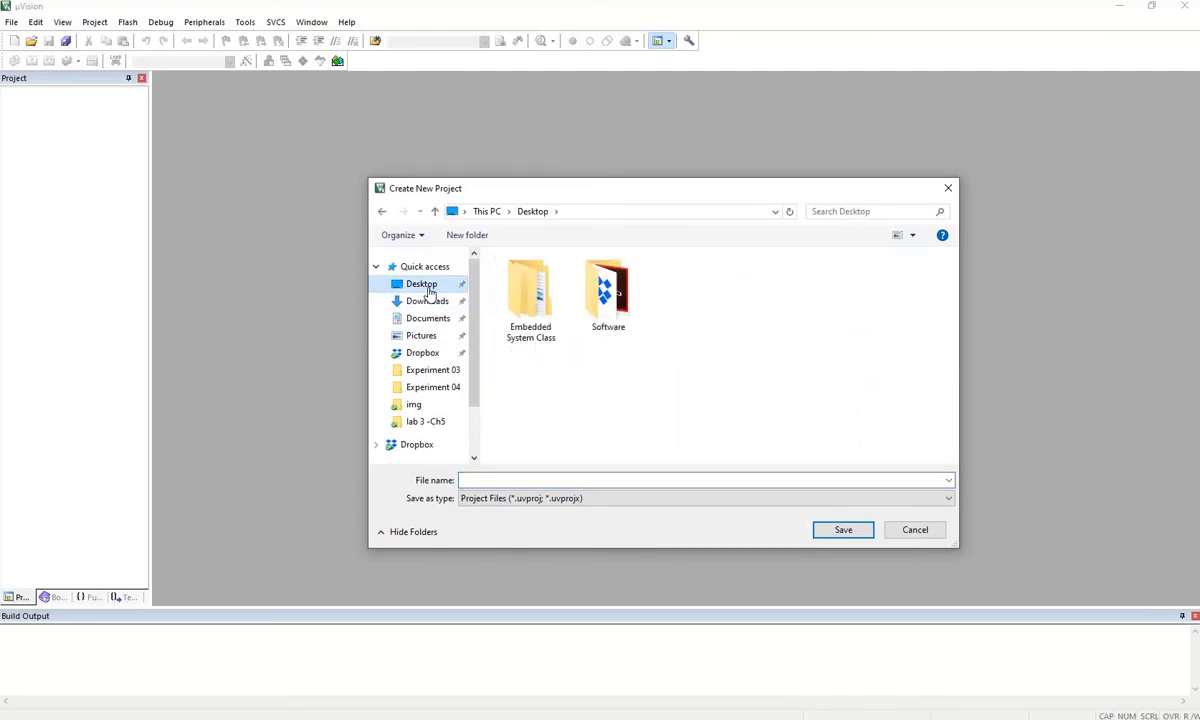
click(527, 304)
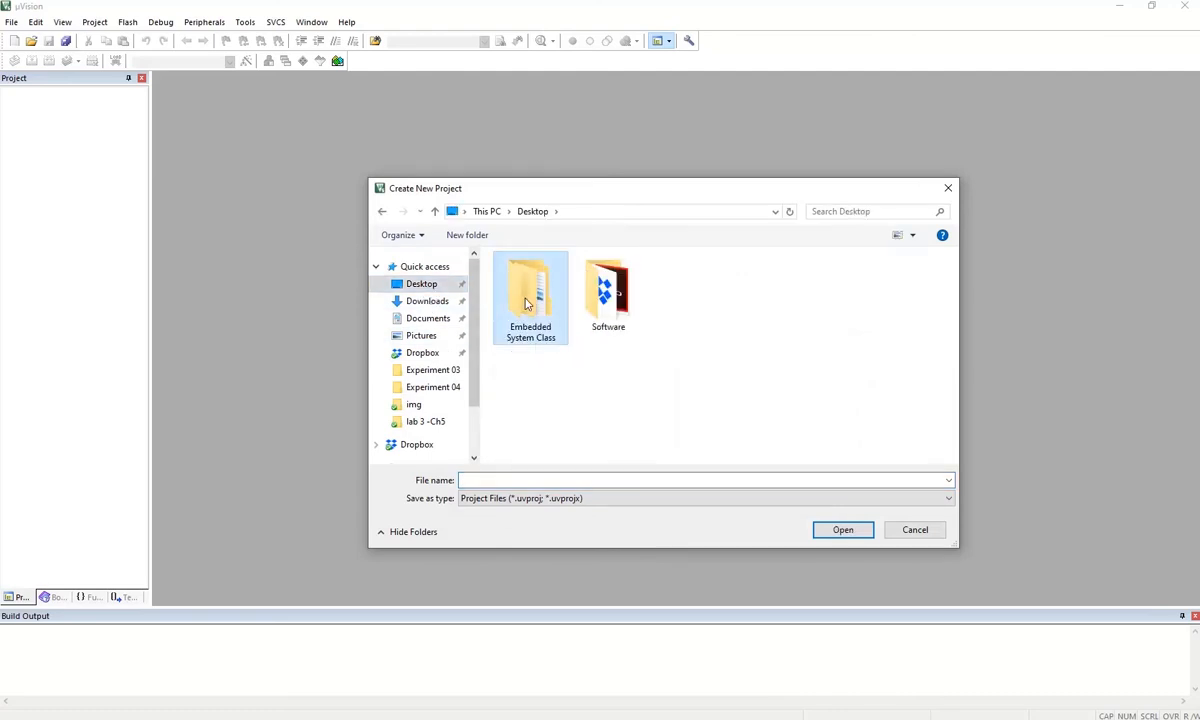
double_click(527, 304)
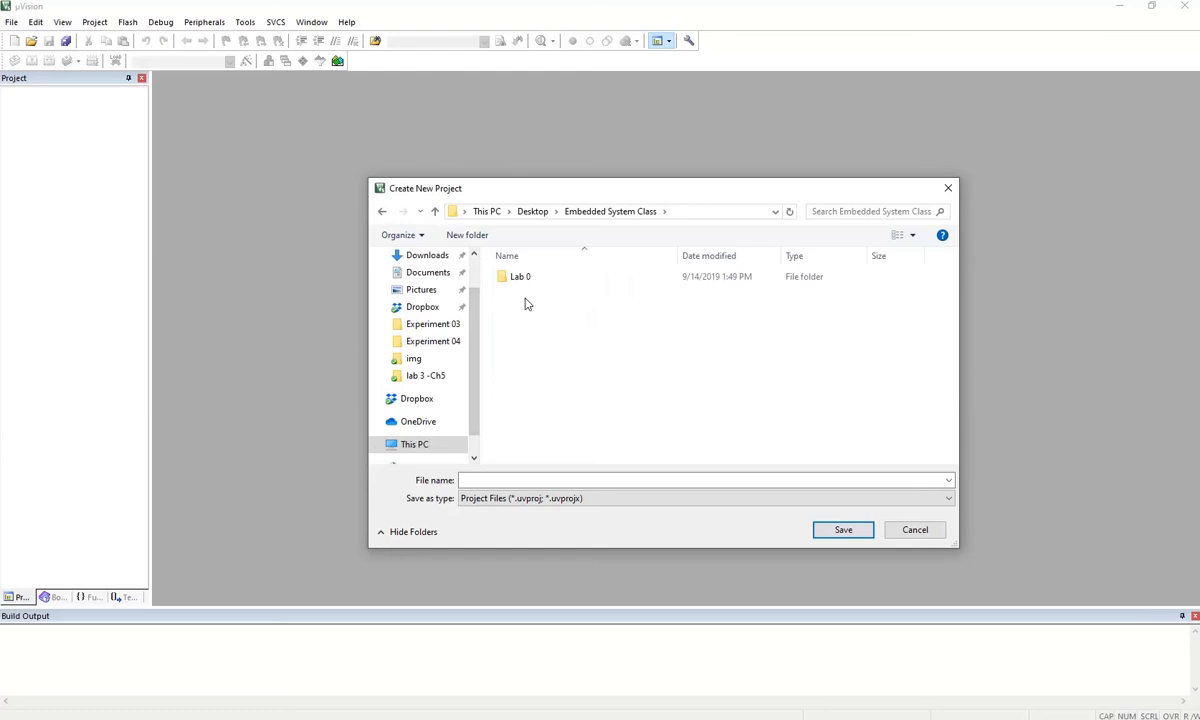
double_click(522, 280)
click(530, 480)
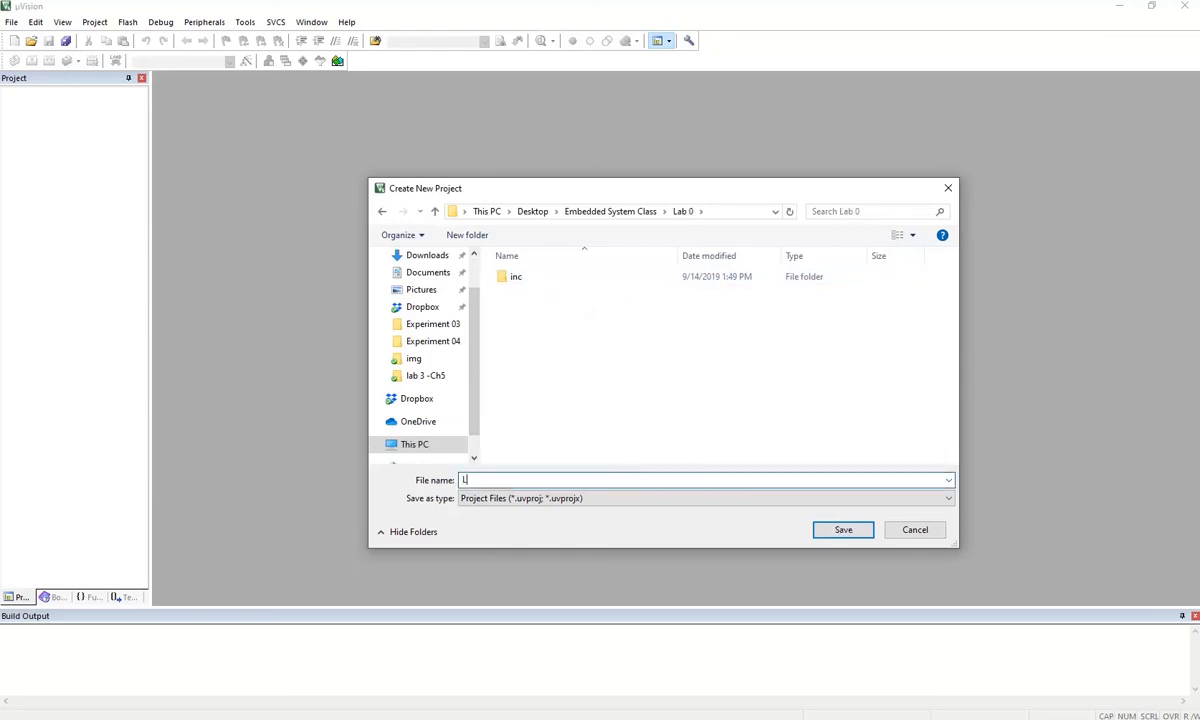
text(Lab)
click(835, 533)
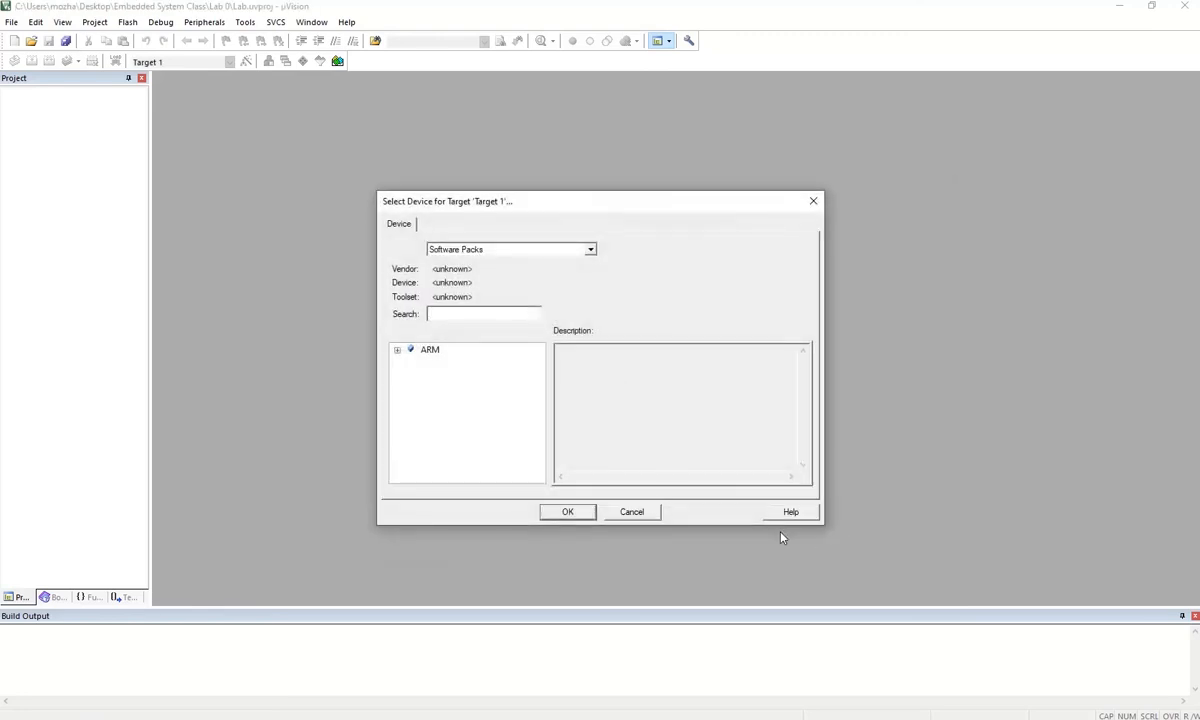
Choose the ARMCM4 device under ARM Cortex M4 for Target 1 and accept the run-time environment without adding components
click(397, 351)
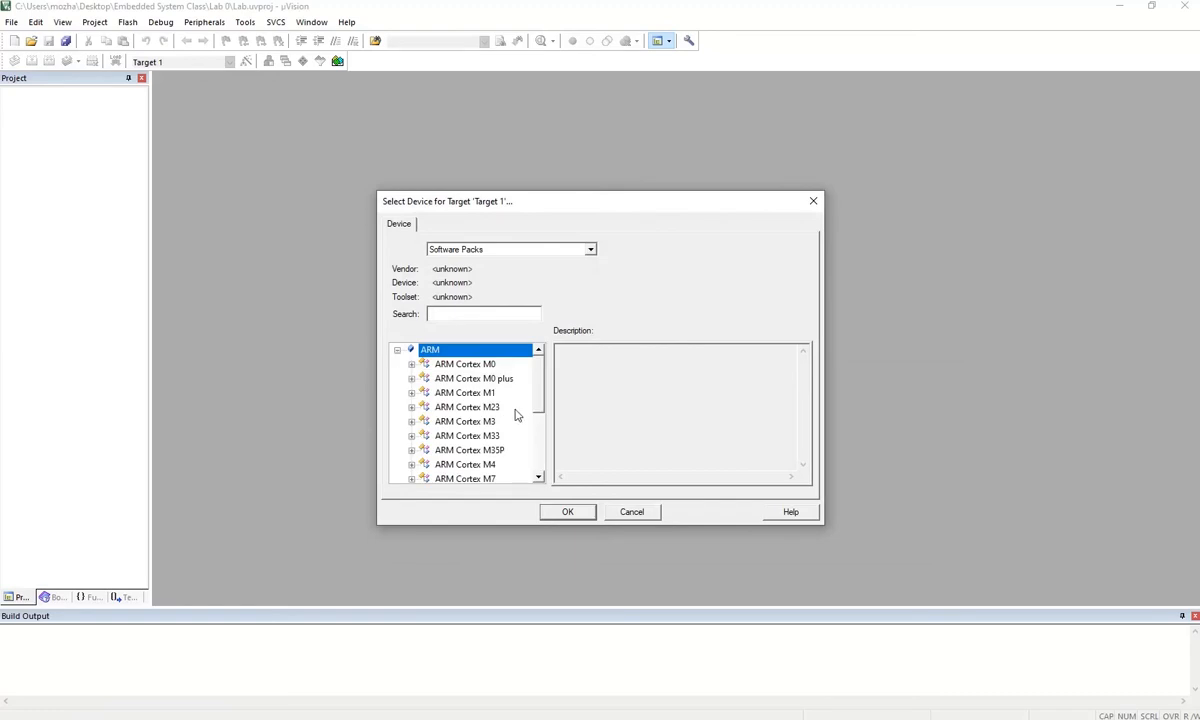
scroll(485, 392, down, 1)
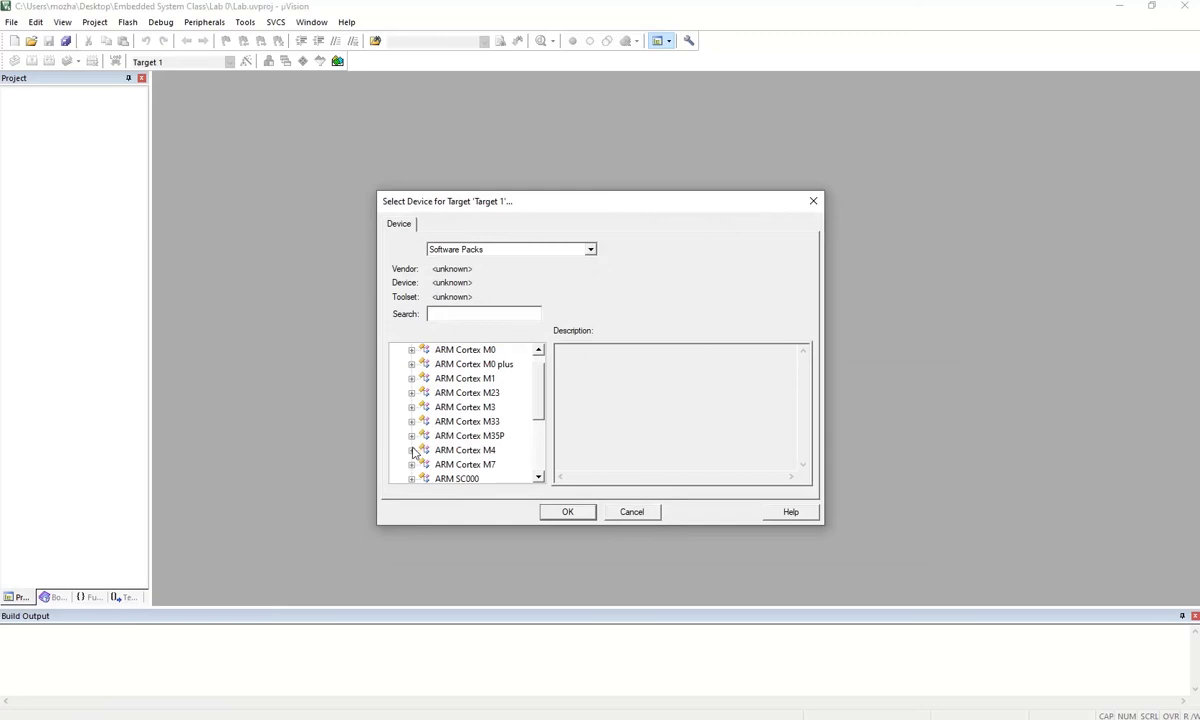
click(465, 451)
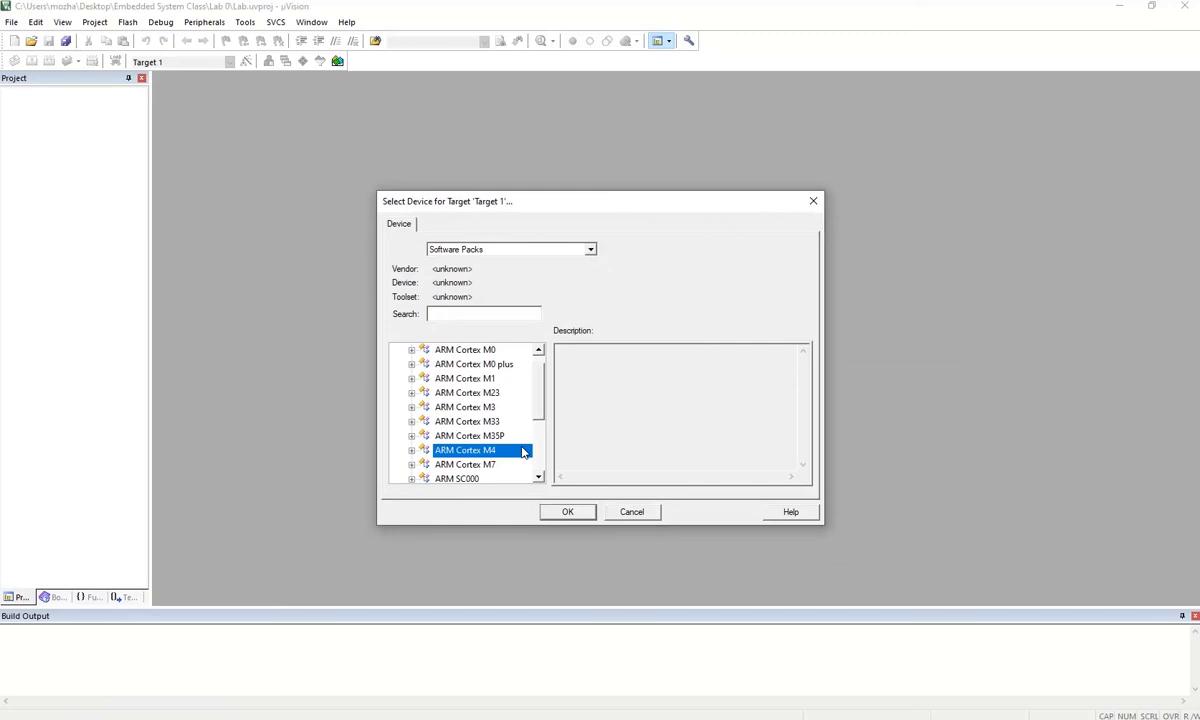
scroll(520, 452, down, 1)
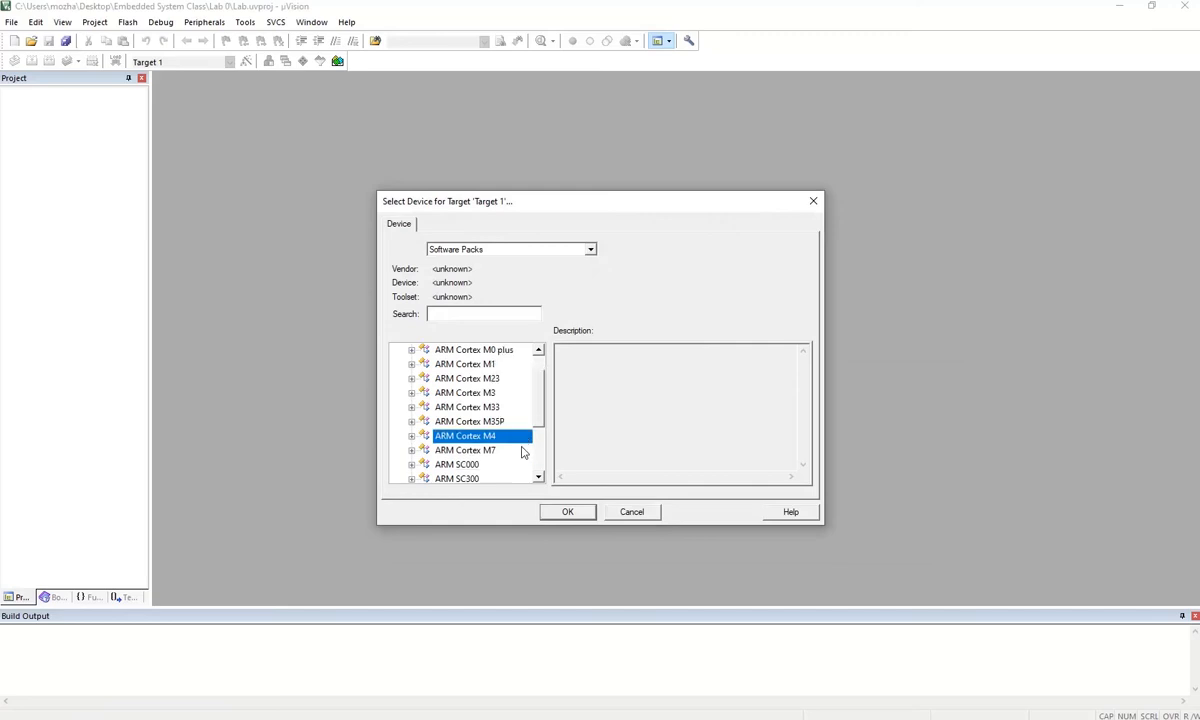
click(412, 437)
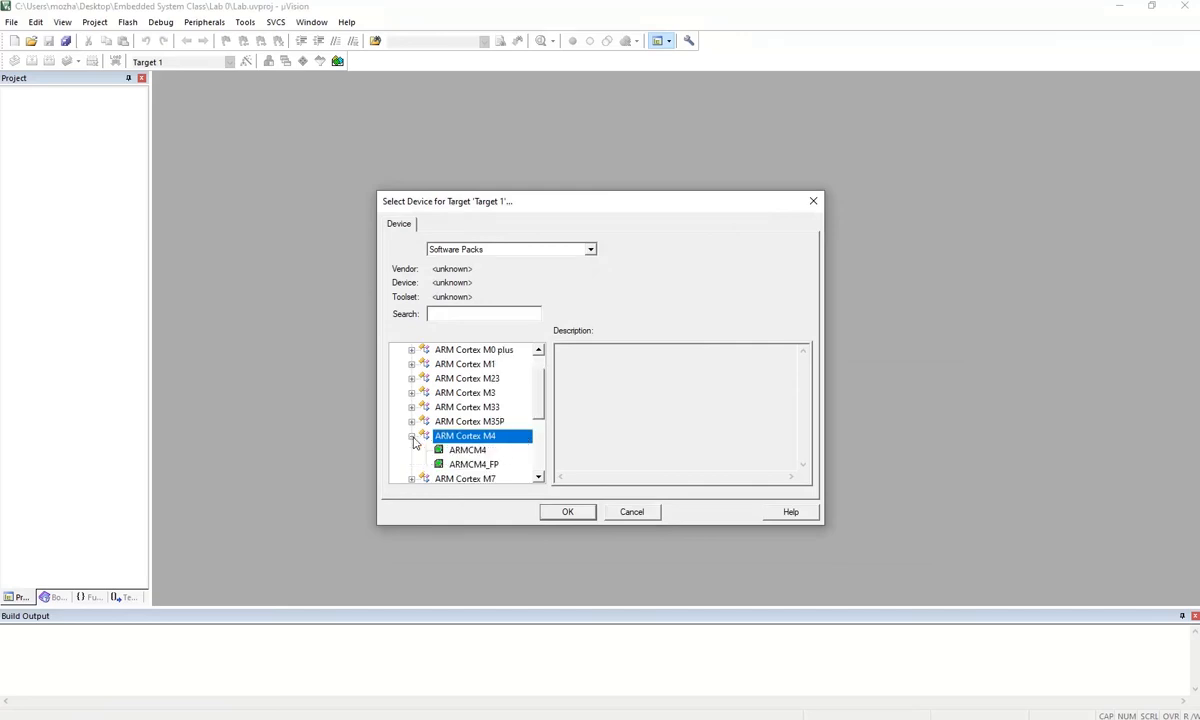
click(472, 452)
click(411, 436)
click(411, 436)
click(472, 451)
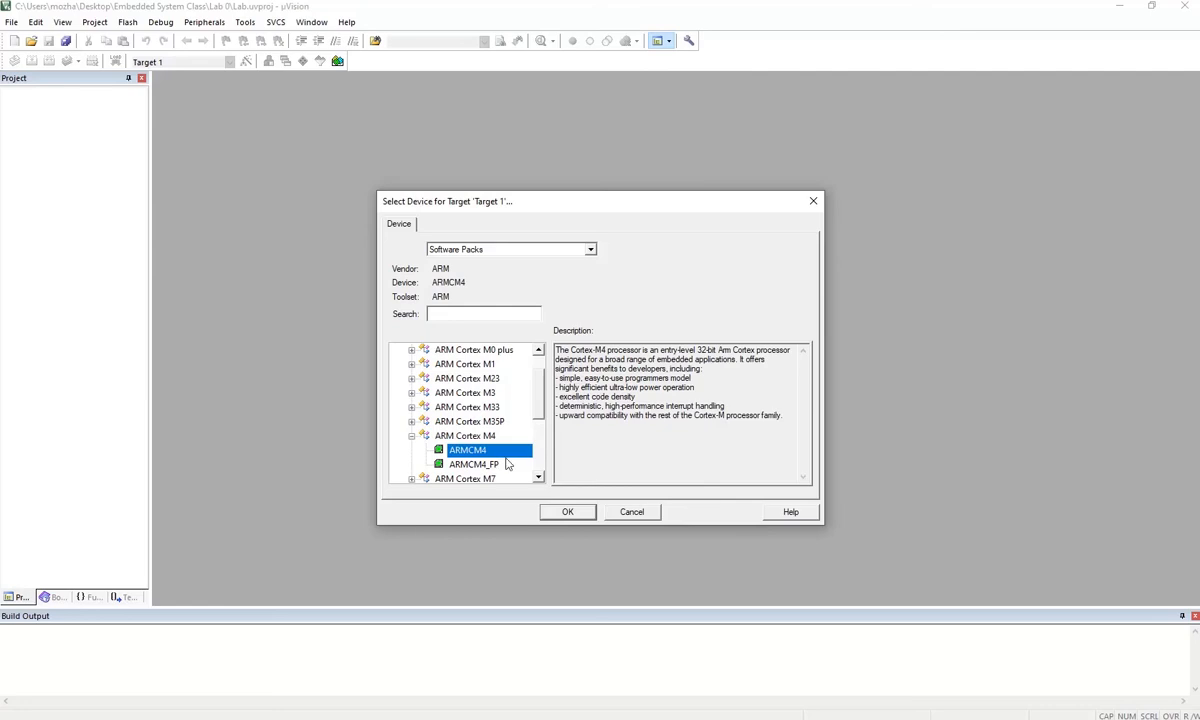
click(580, 518)
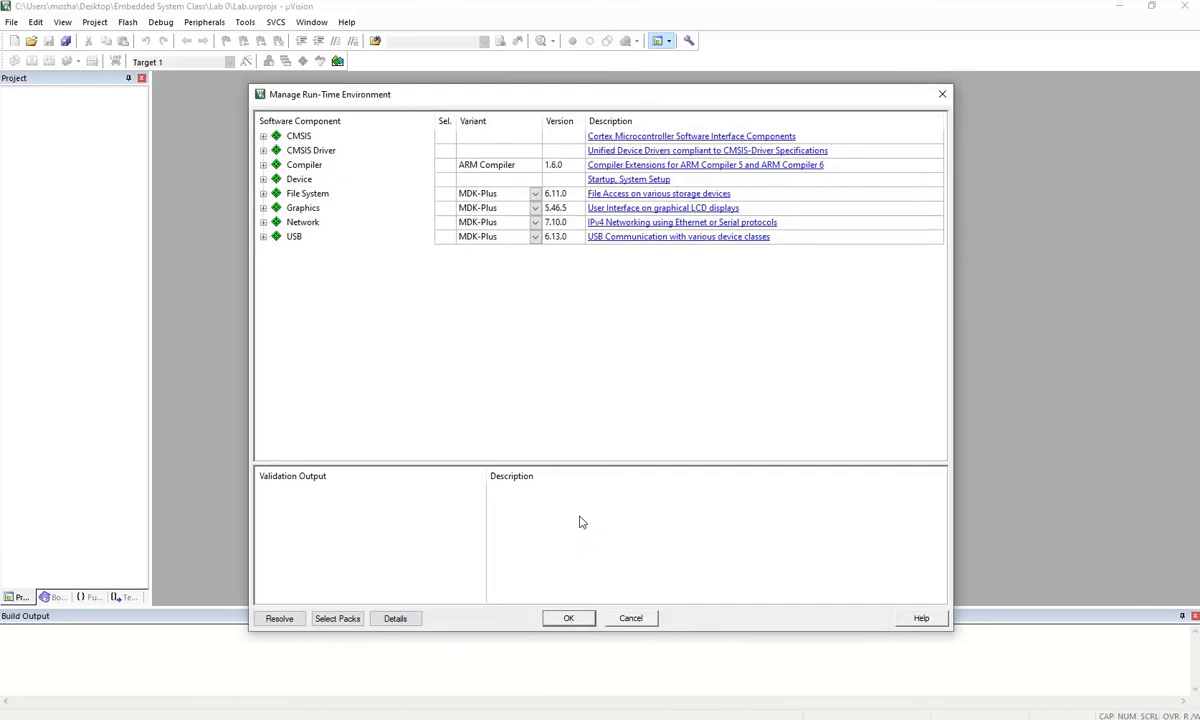
click(571, 620)
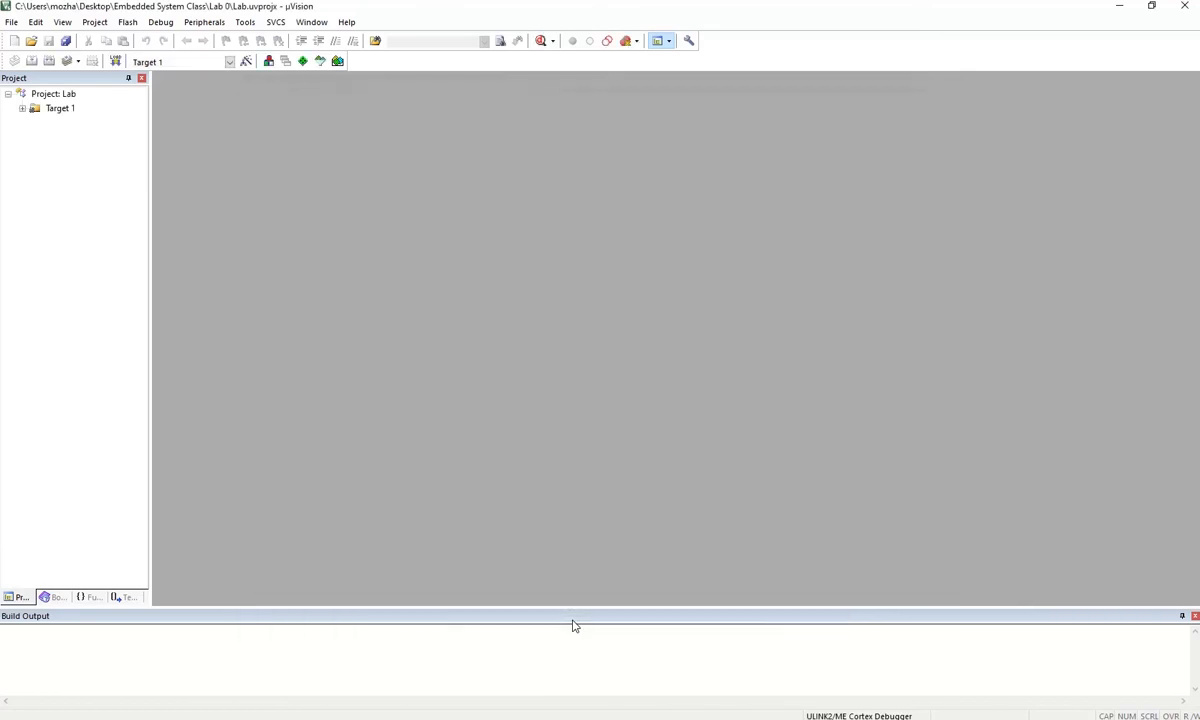
Rename Source Group 1 under Target 1 as "src"
click(57, 112)
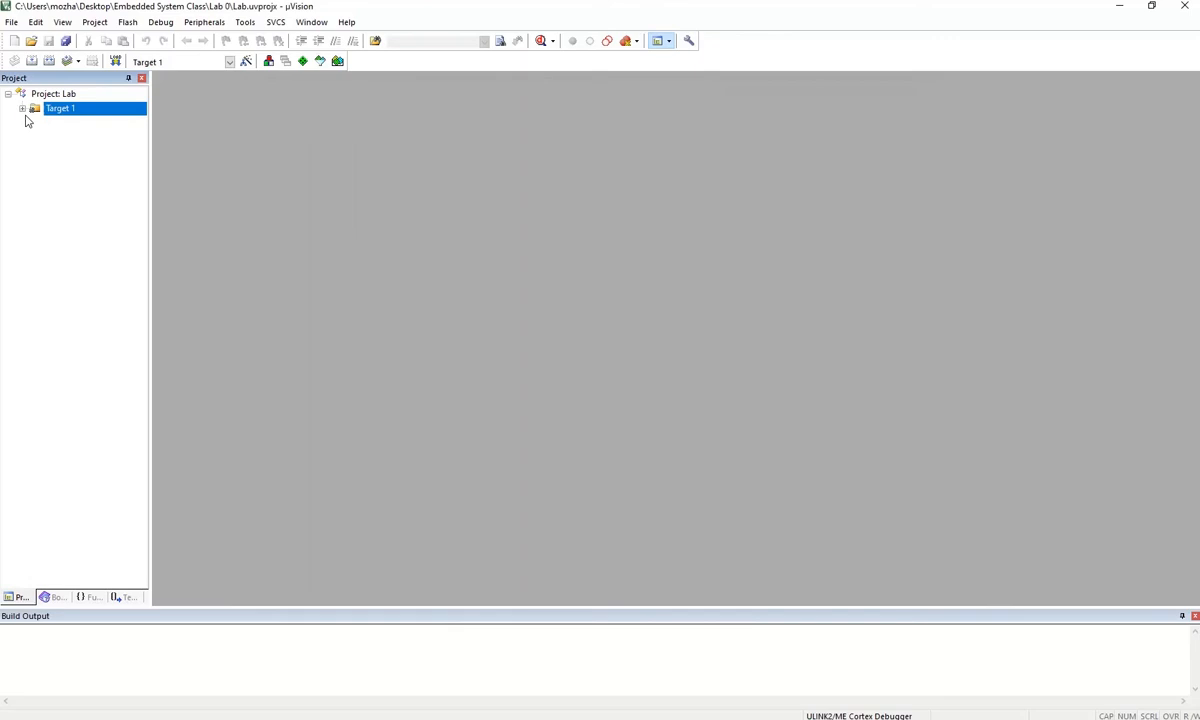
click(22, 108)
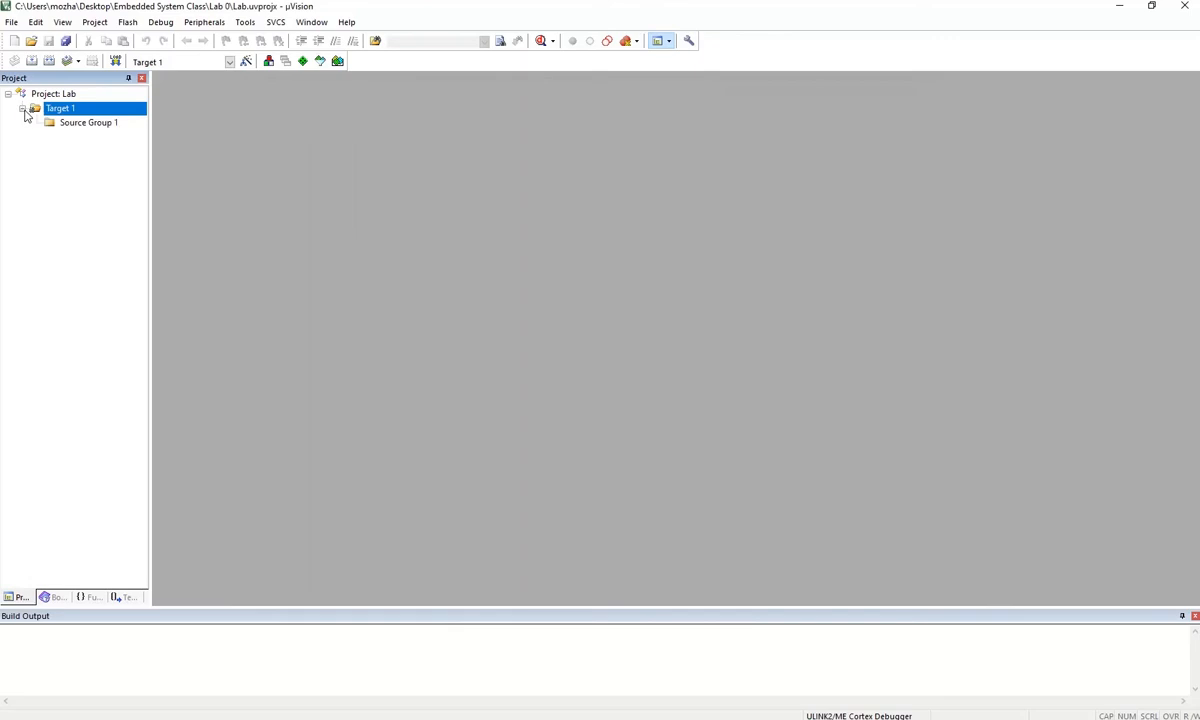
click(87, 125)
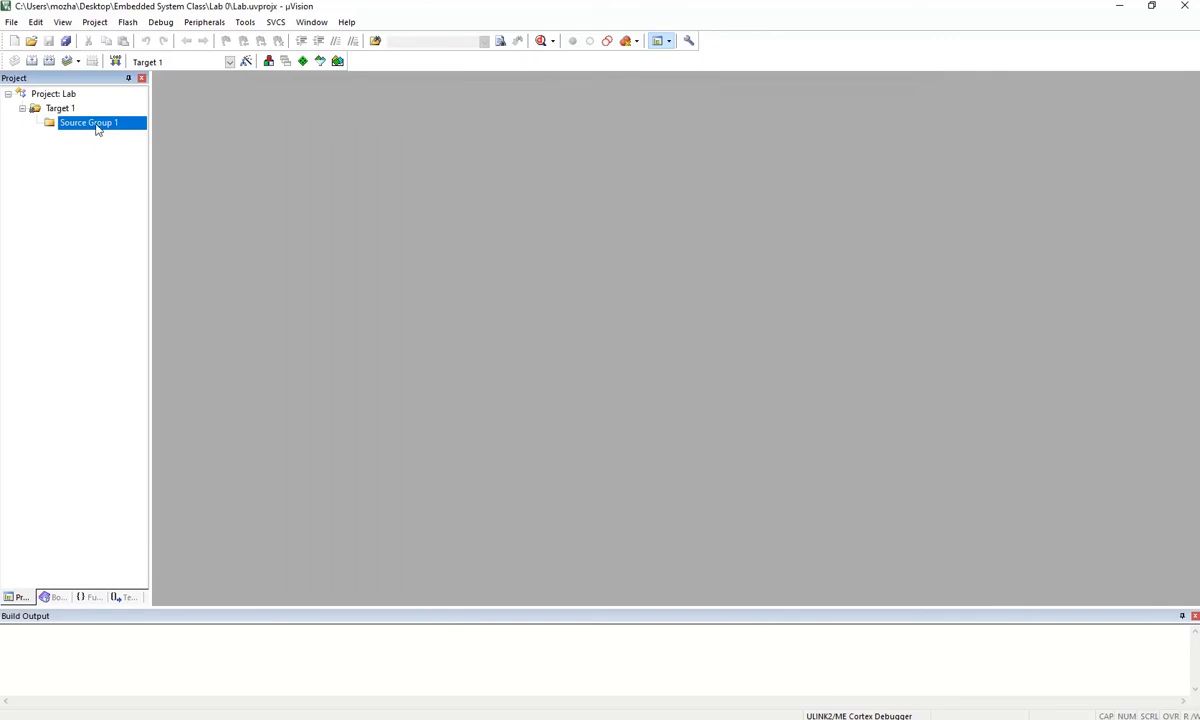
click(97, 125)
double_click(118, 123)
key(BackSpace)
key(BackSpace)
key(BackSpace)
key(BackSpace)
key(BackSpace)
key(BackSpace)
key(BackSpace)
key(BackSpace)
key(BackSpace)
key(BackSpace)
key(BackSpace)
key(BackSpace)
key(BackSpace)
key(BackSpace)
text(src)
key(Return)
Add the existing startup.s file from Lab 0 to the src group, listing all file types, and expand the group
right_click(81, 130)
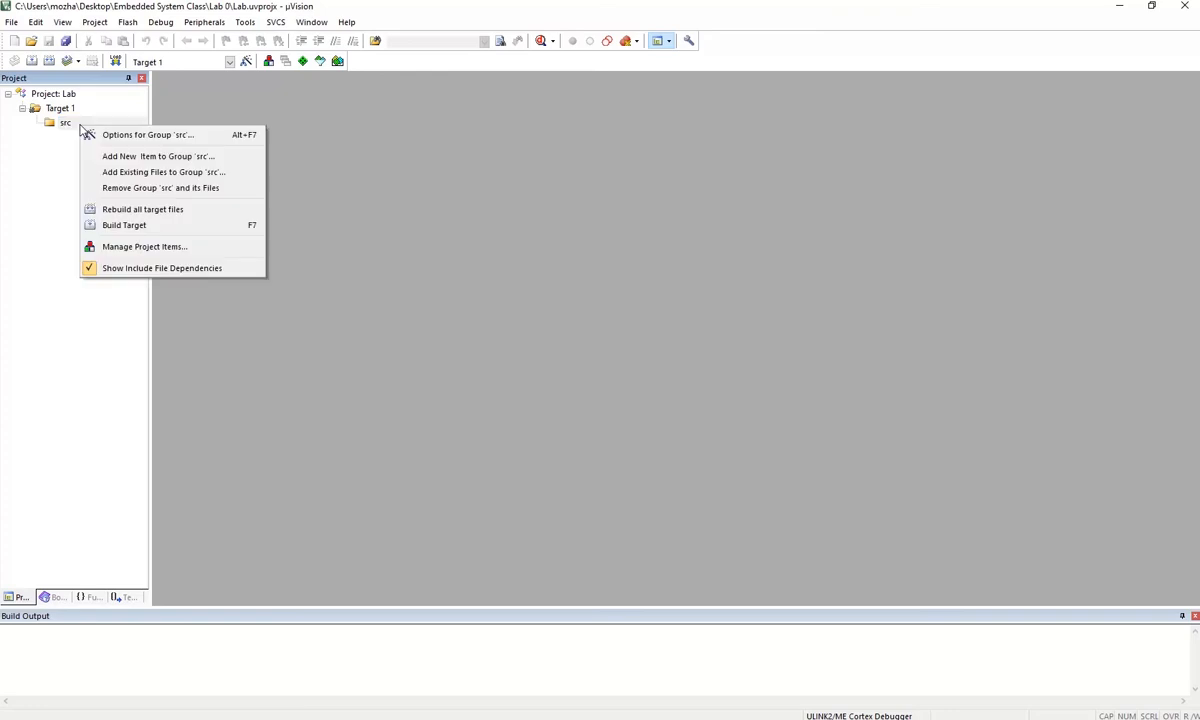
click(115, 176)
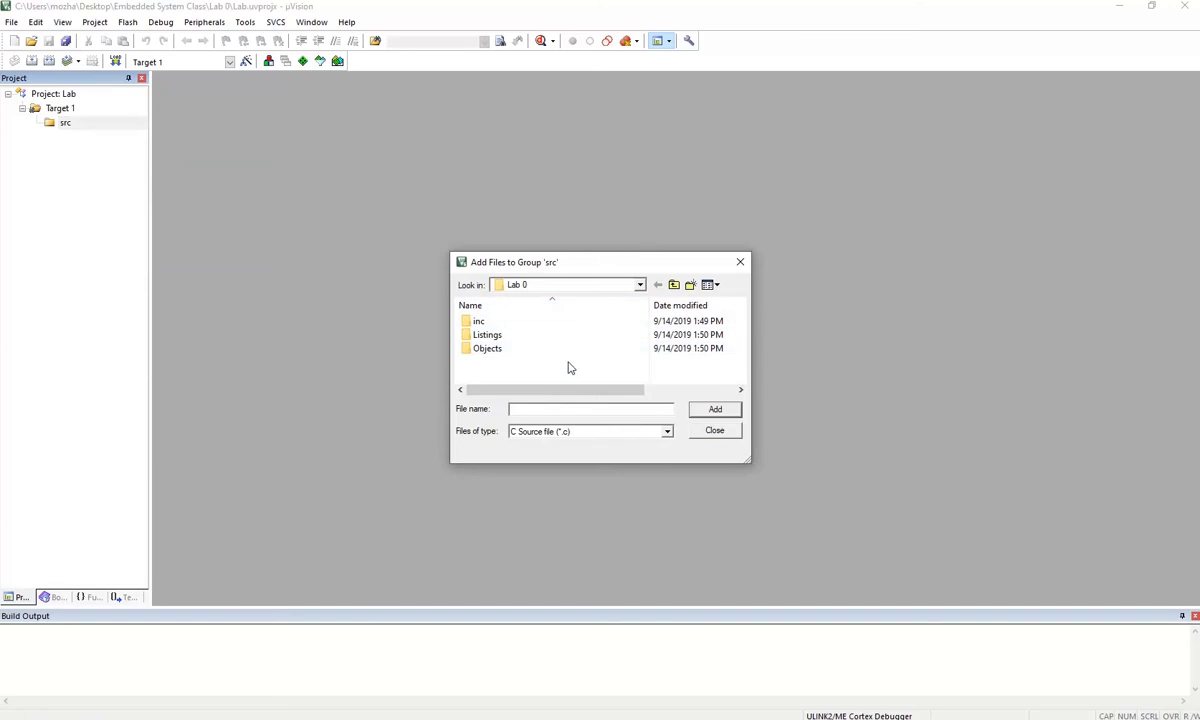
click(667, 436)
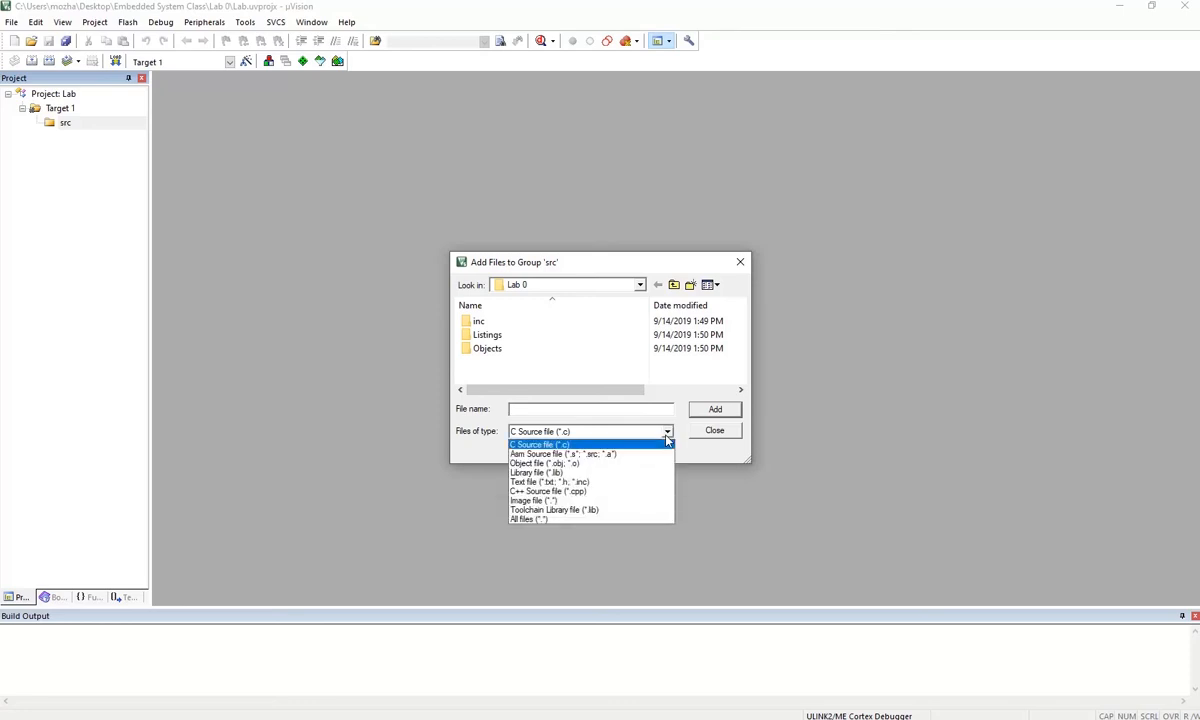
click(533, 520)
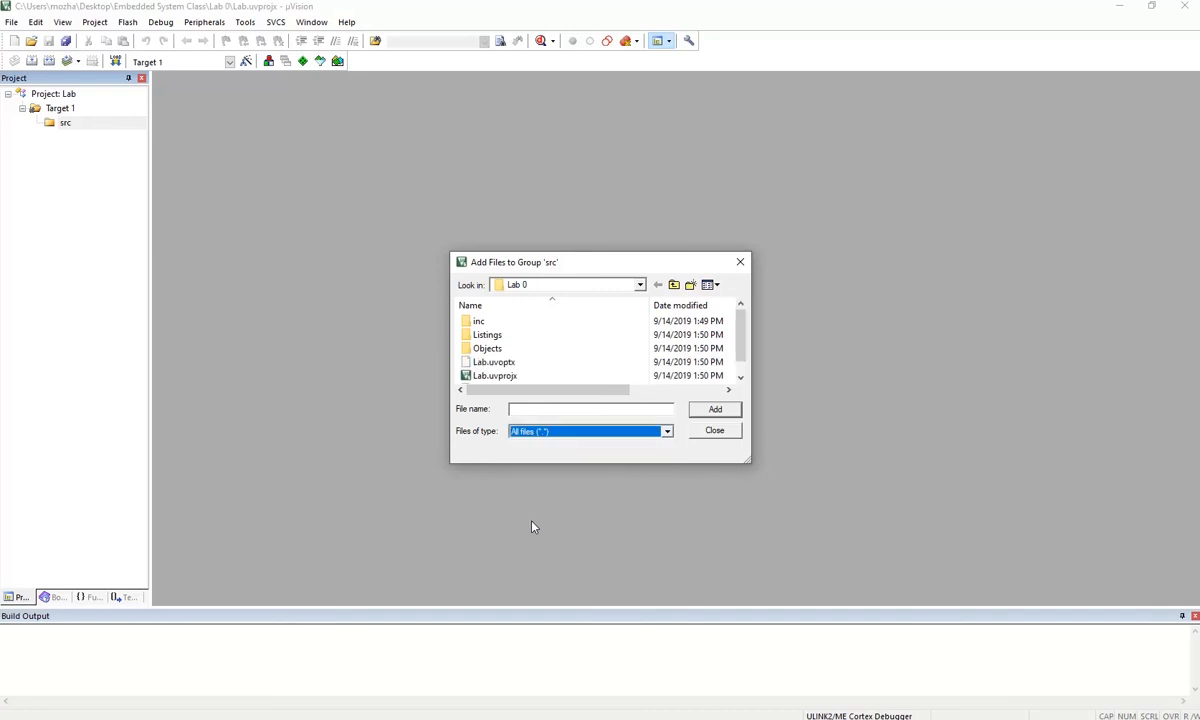
scroll(538, 362, down, 1)
click(519, 377)
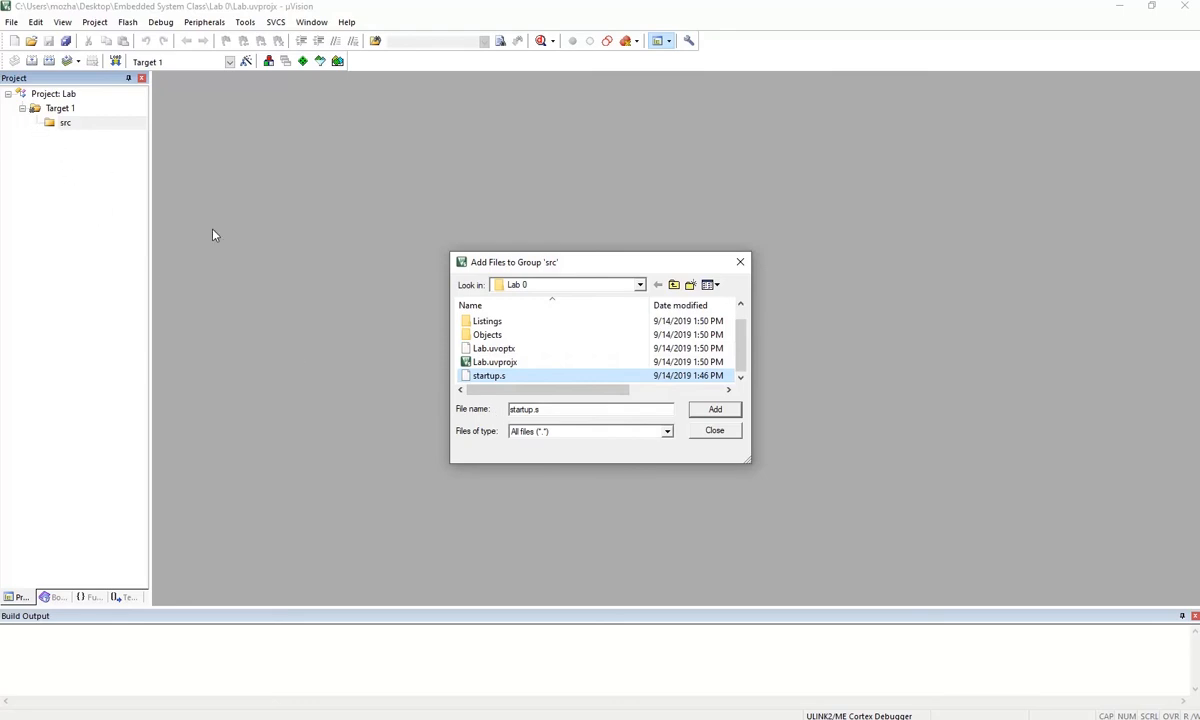
click(716, 410)
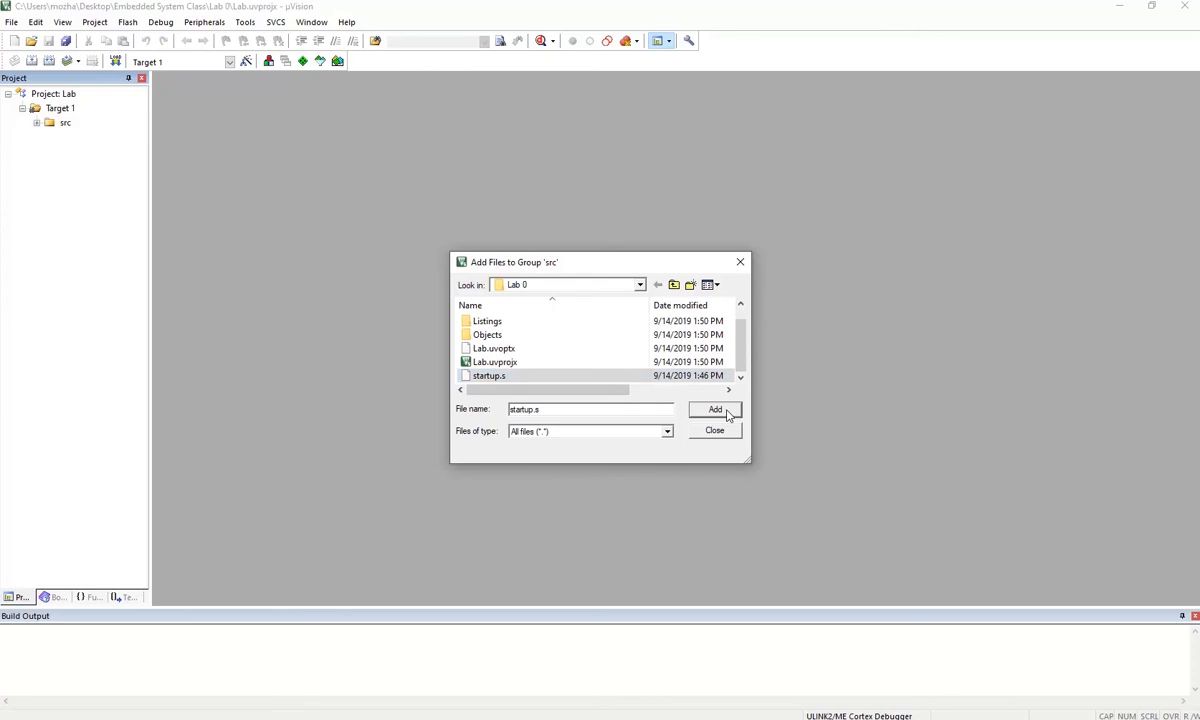
click(716, 431)
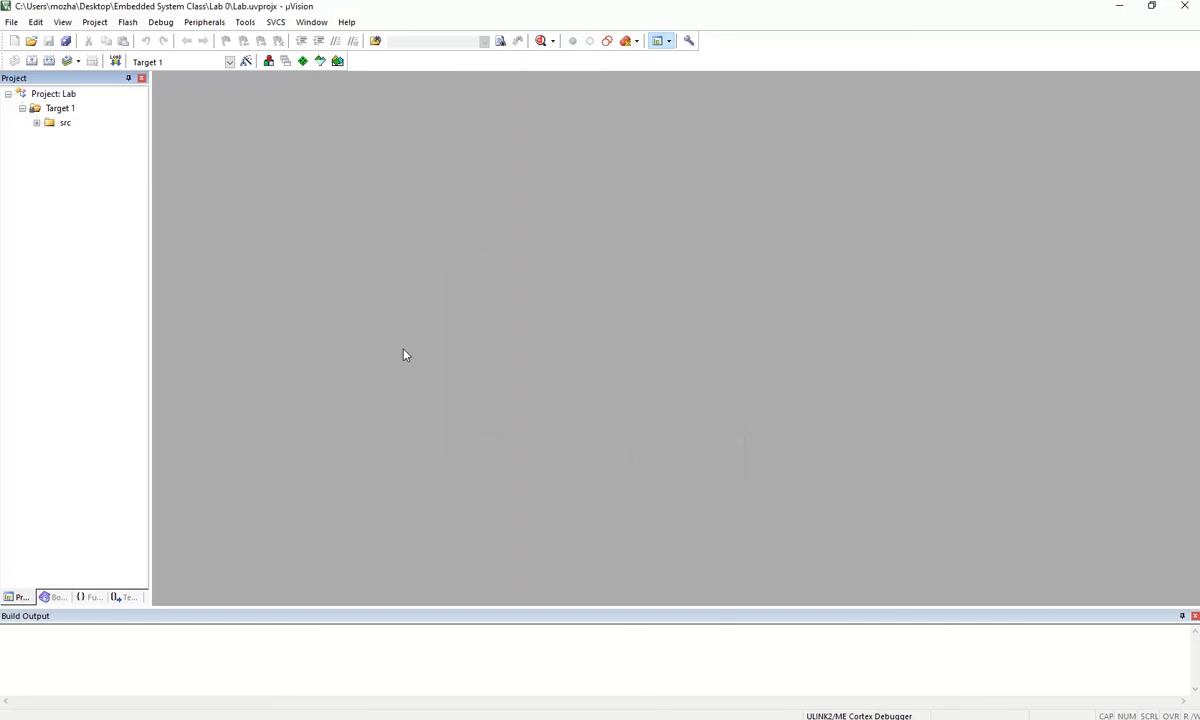
click(37, 123)
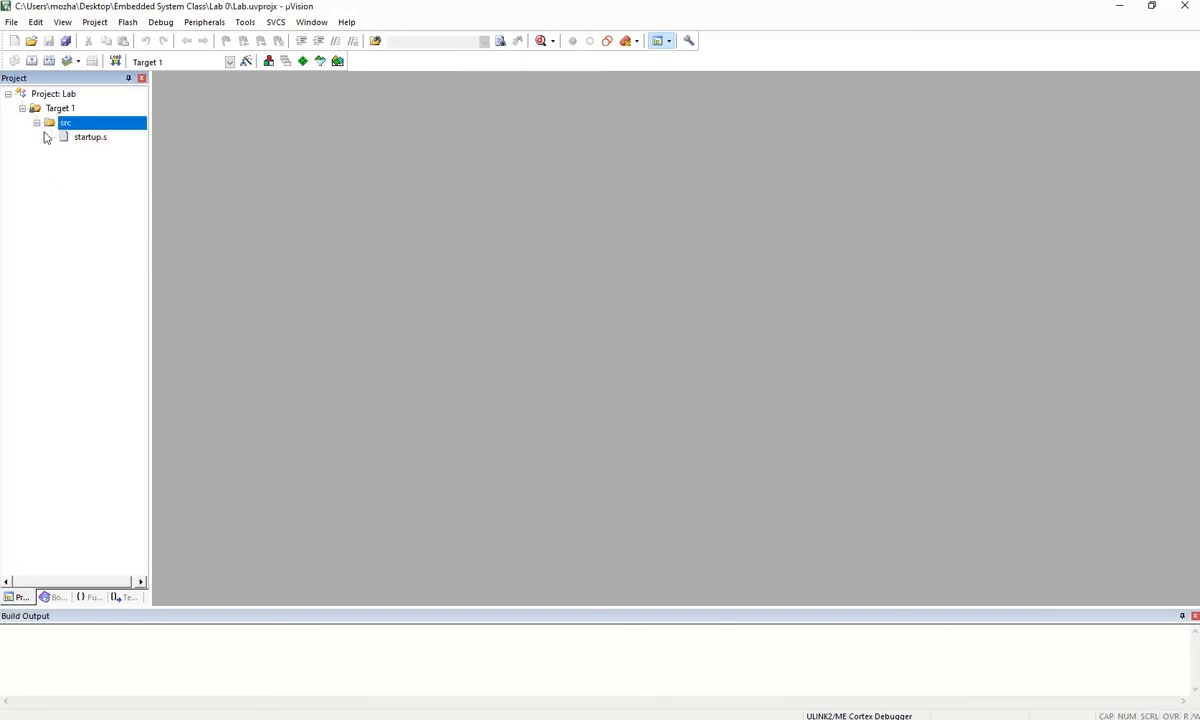
click(88, 137)
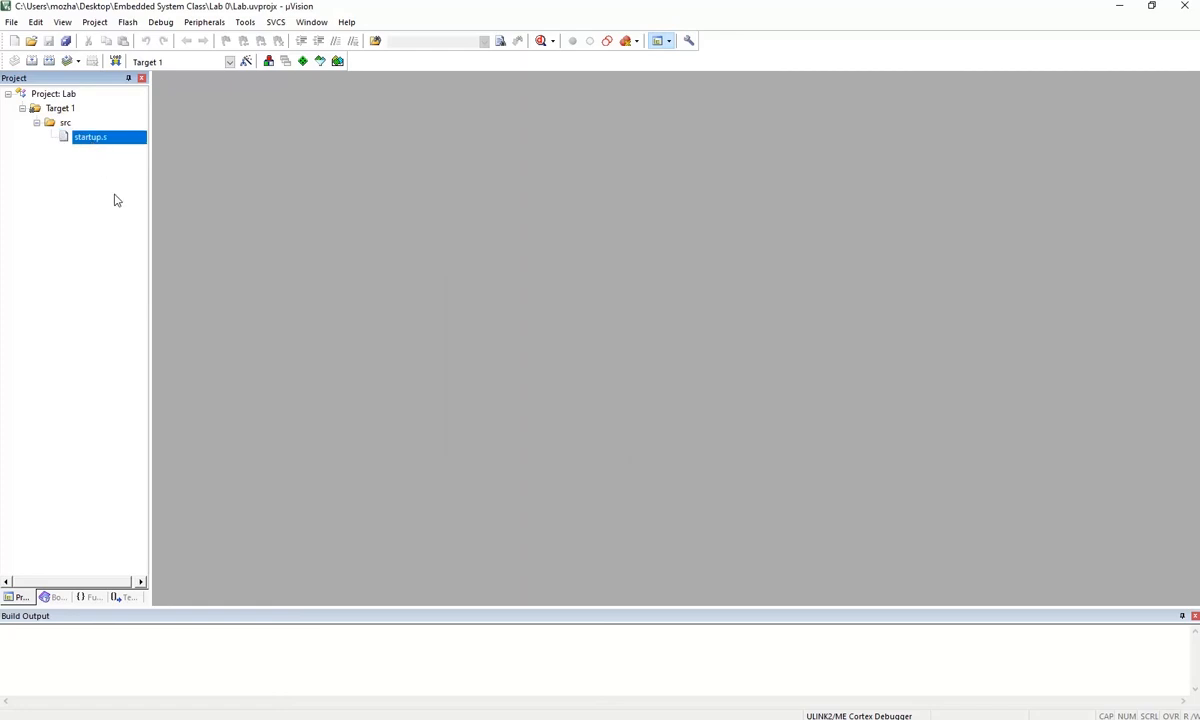
Start adding a new item to the src group and examine the file types on offer, from C File to User Code Template
click(66, 123)
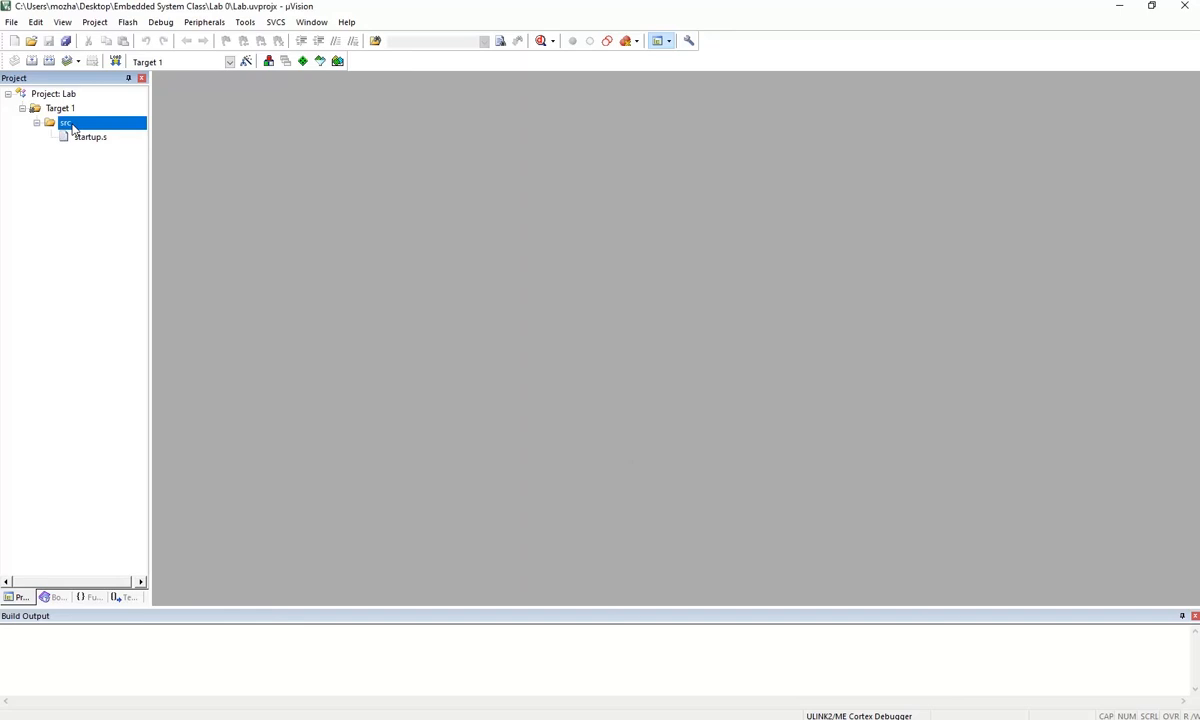
right_click(72, 128)
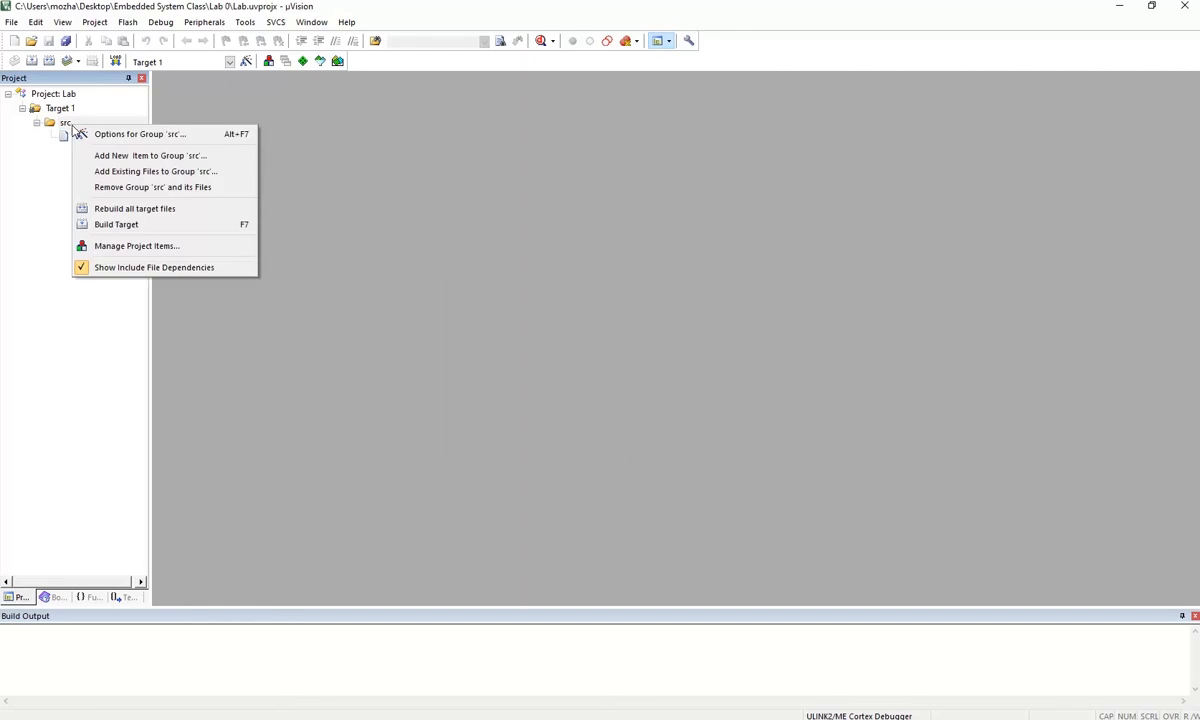
click(224, 161)
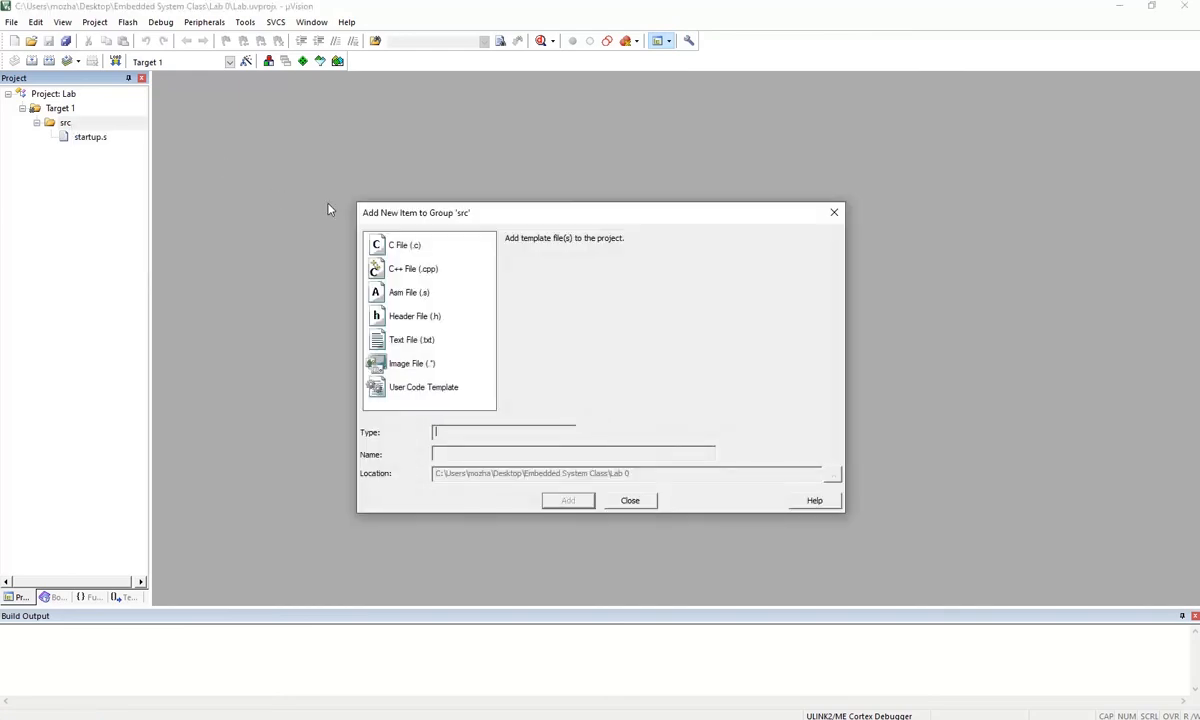
click(472, 248)
click(466, 273)
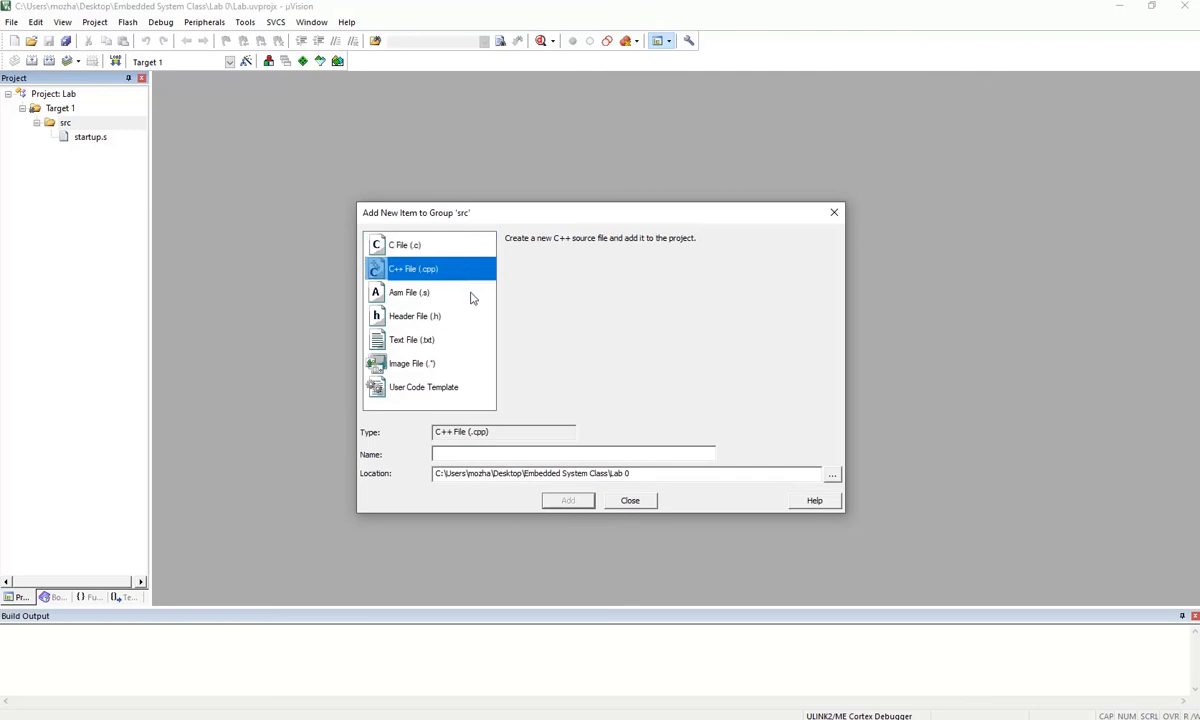
click(472, 296)
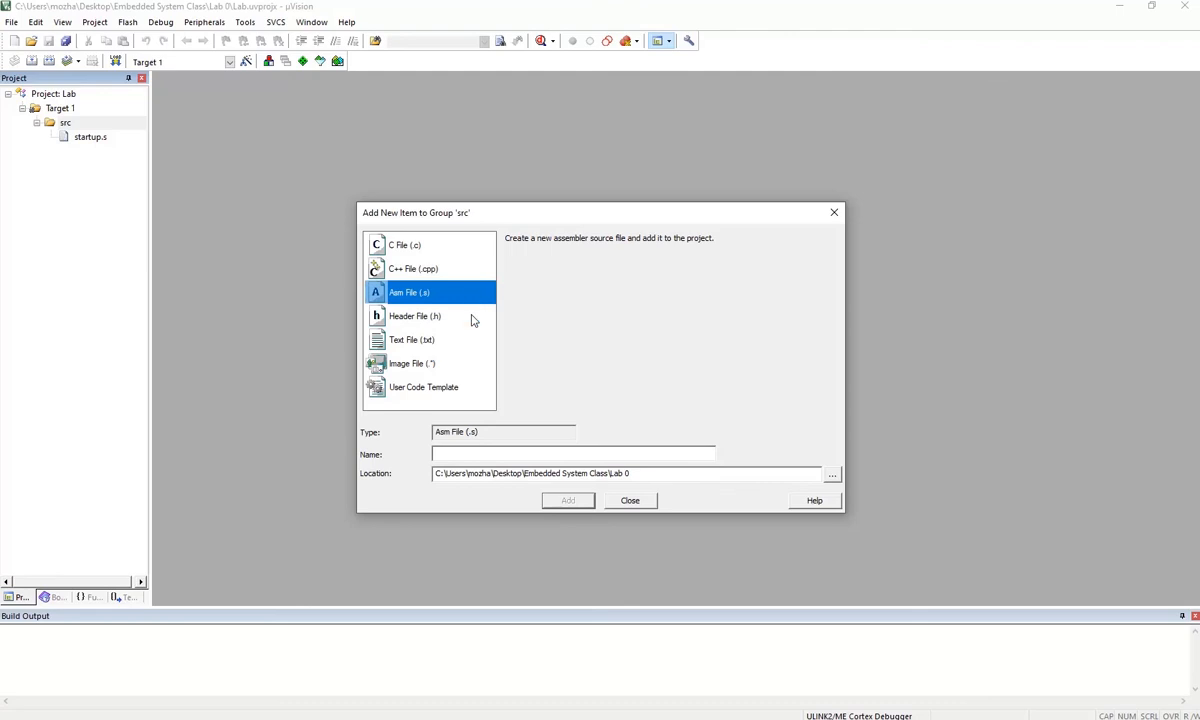
click(472, 318)
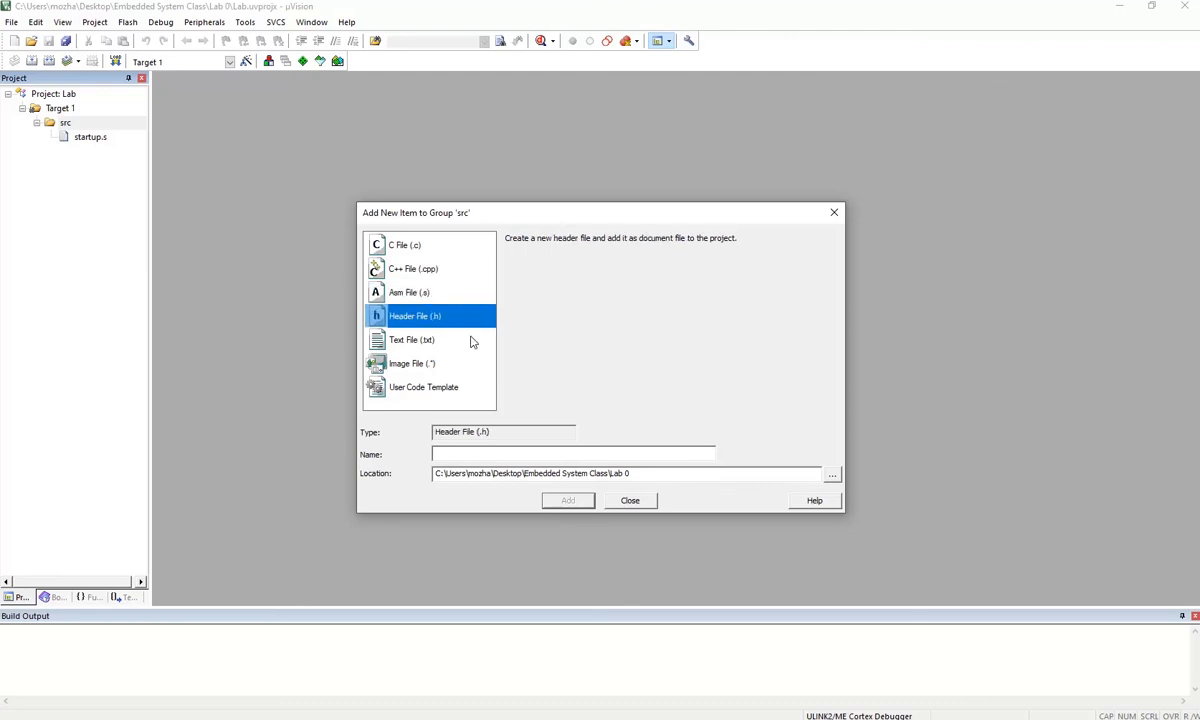
click(472, 343)
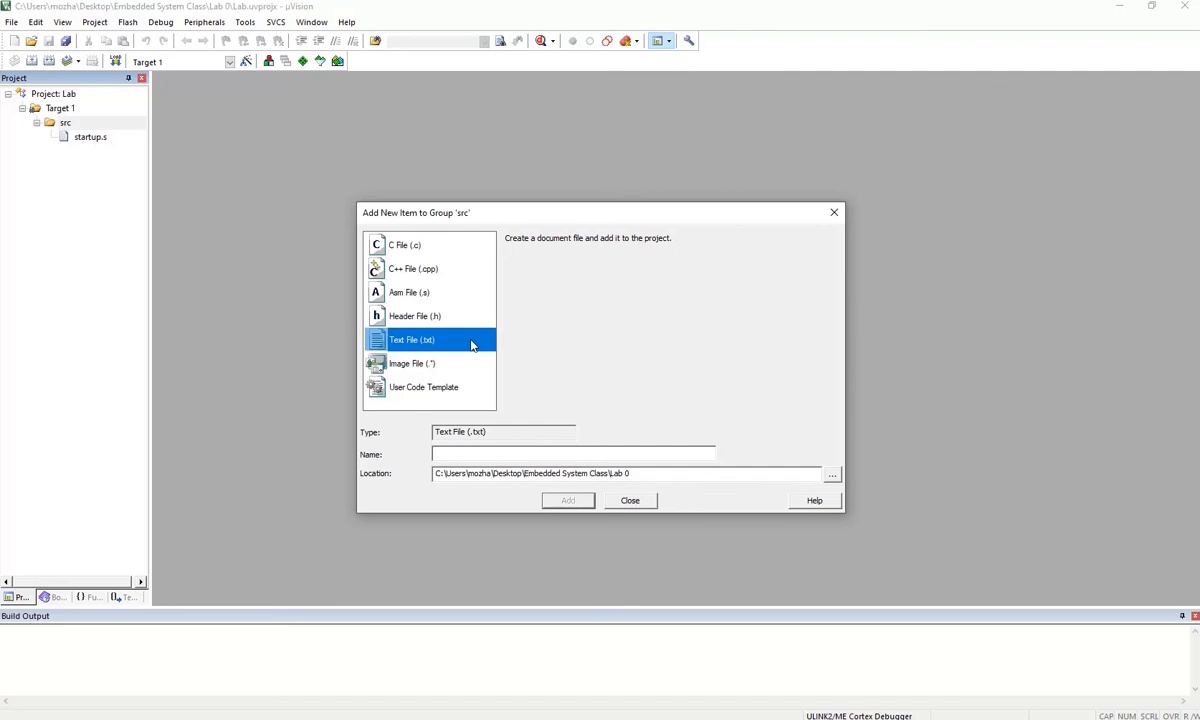
click(475, 368)
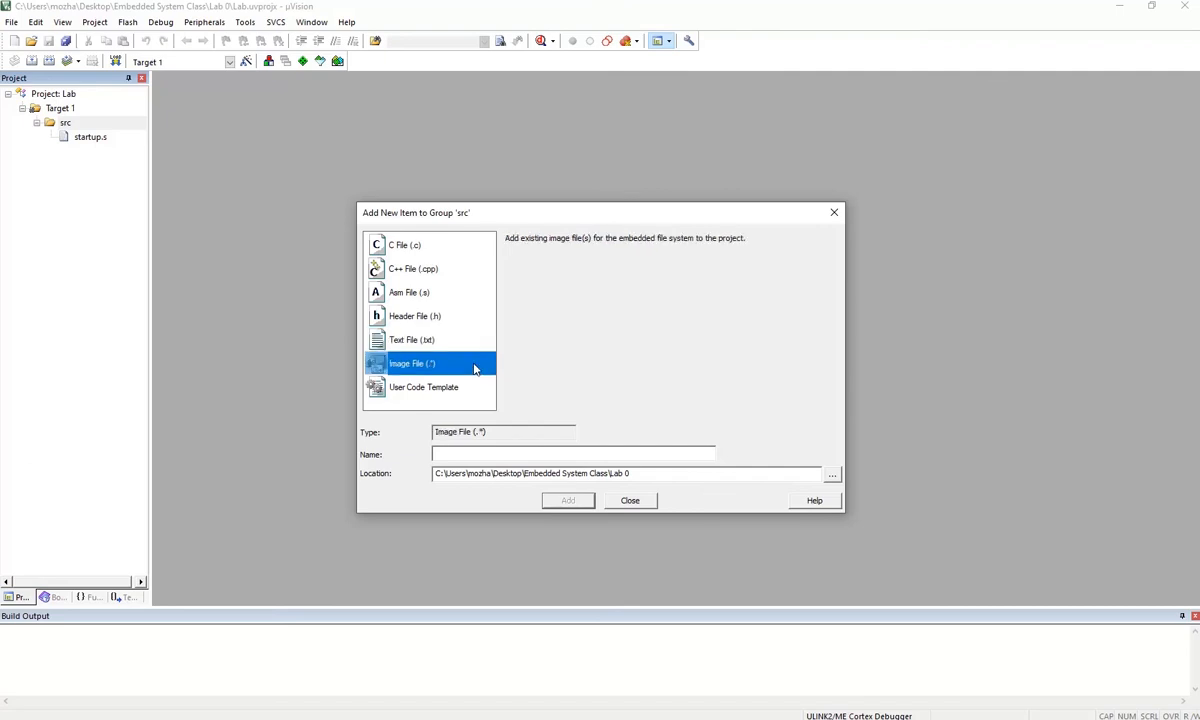
click(474, 391)
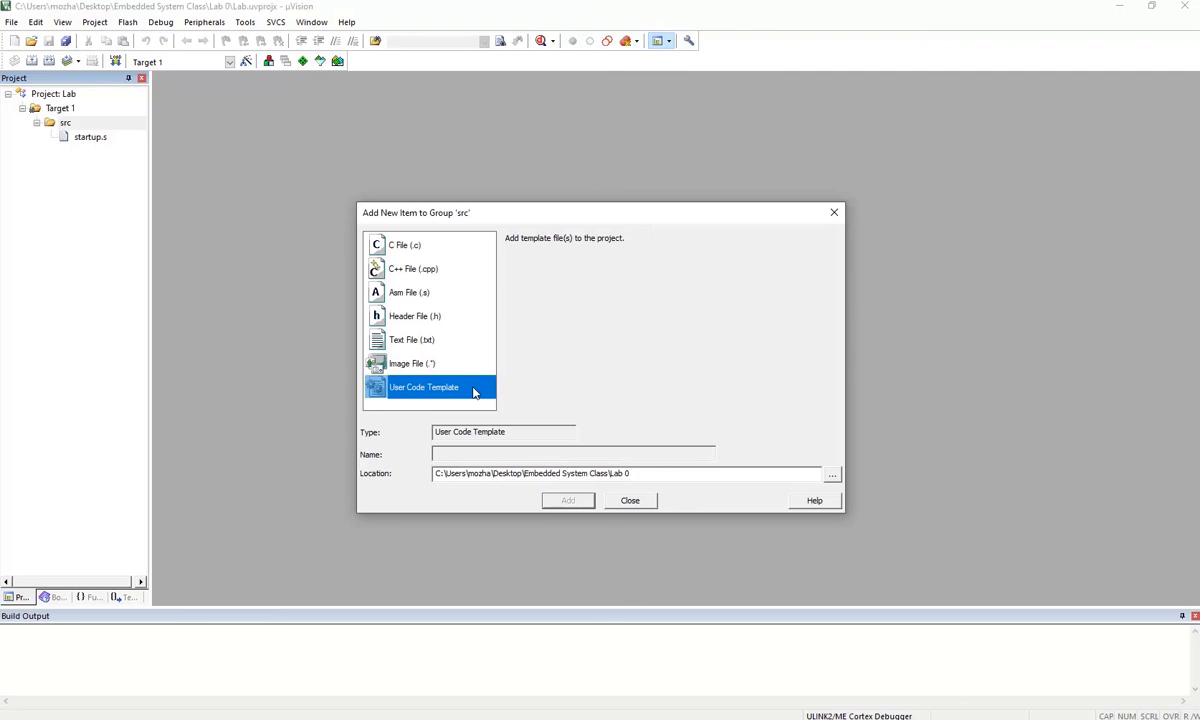
Create a new C file named "main" in the src group, stored in the Lab 0 folder
click(451, 249)
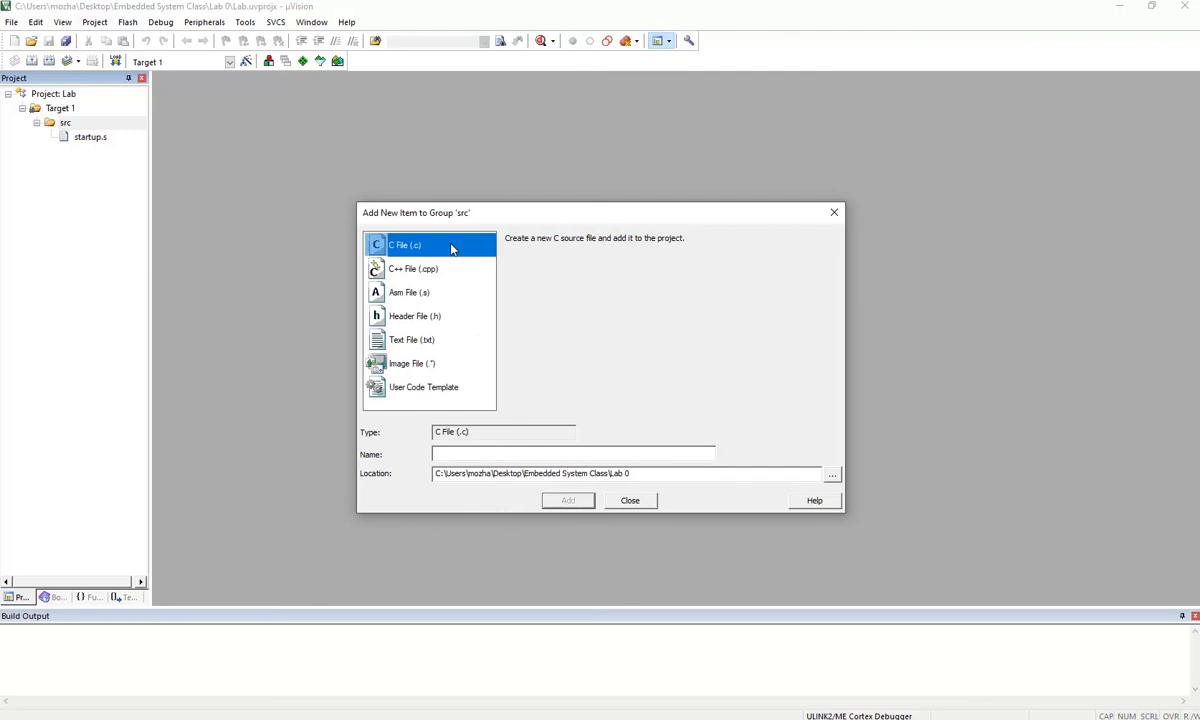
click(482, 454)
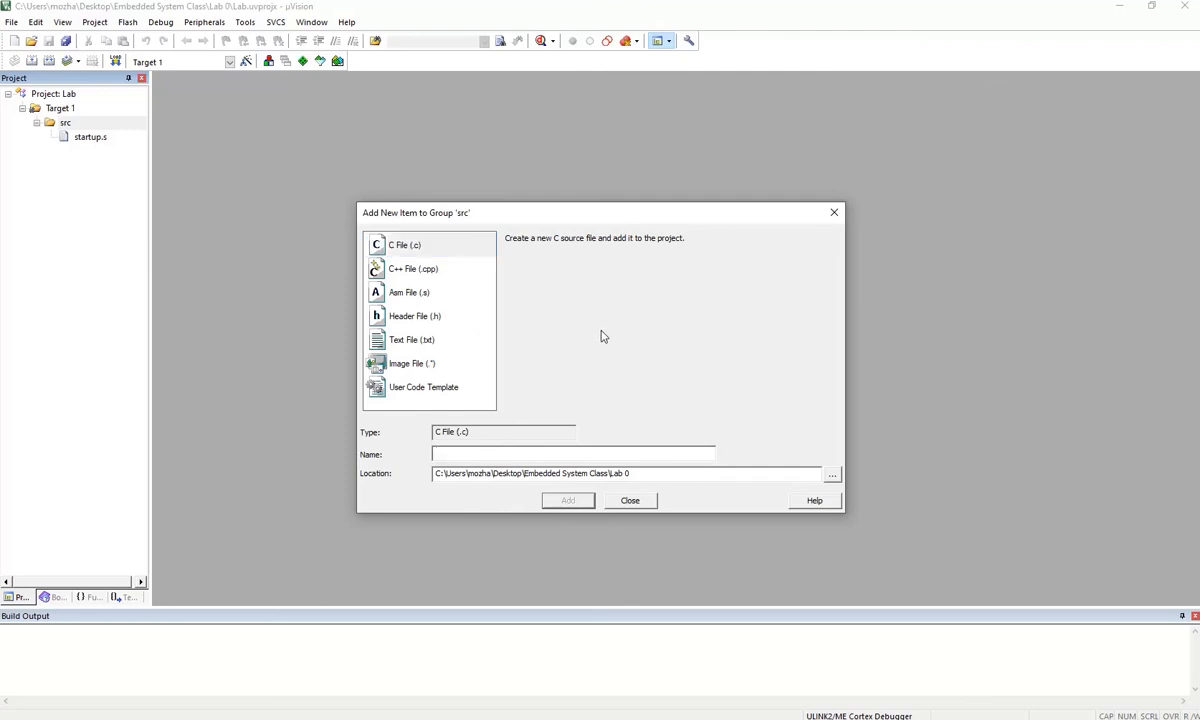
text(main)
click(568, 500)
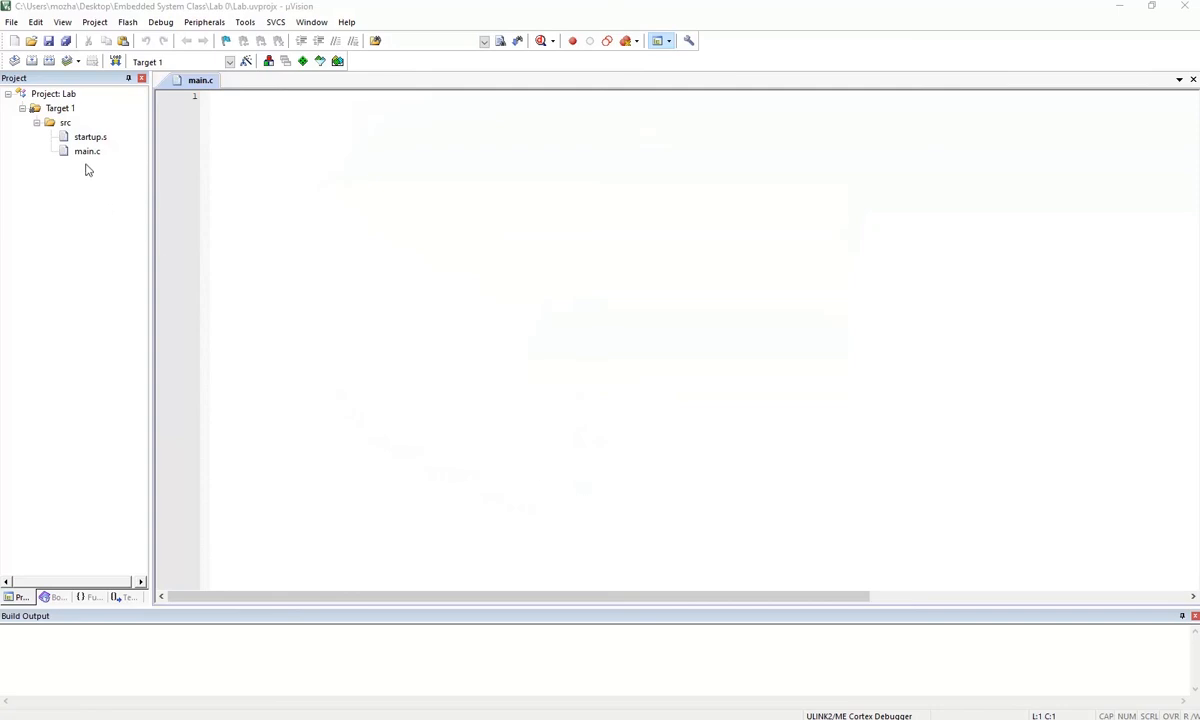
click(279, 155)
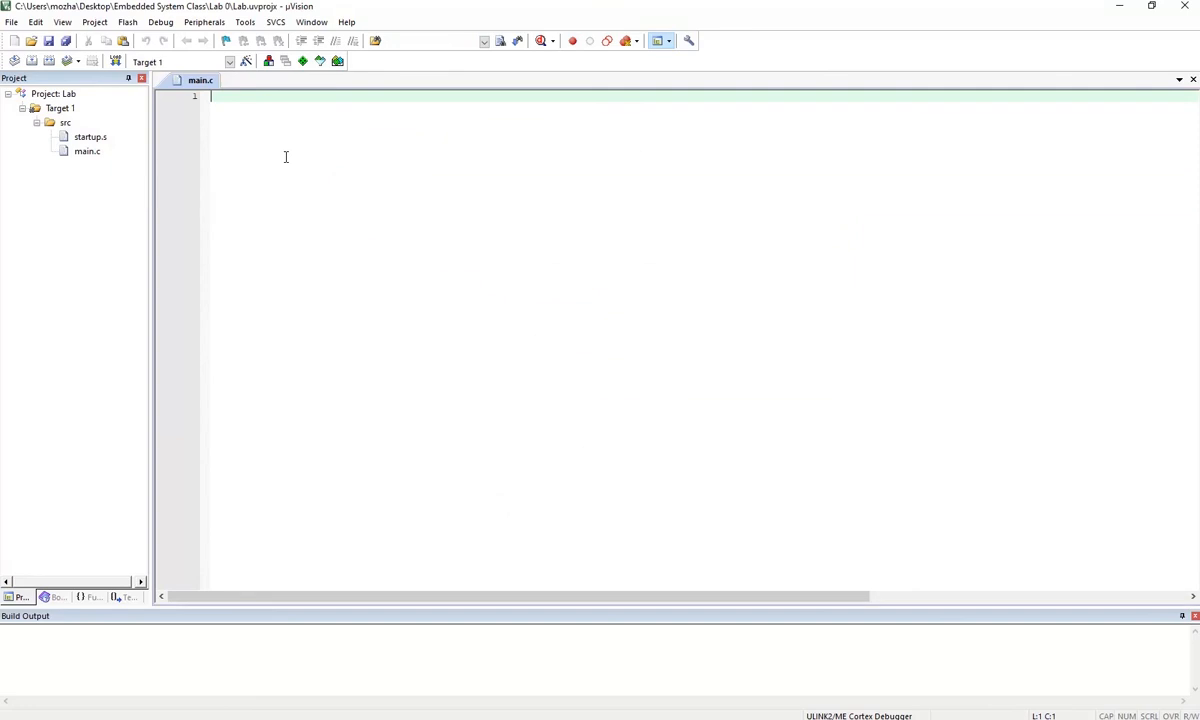
Set the debugger in Target 1's debug options to Stellaris ICDI and apply the change
click(246, 62)
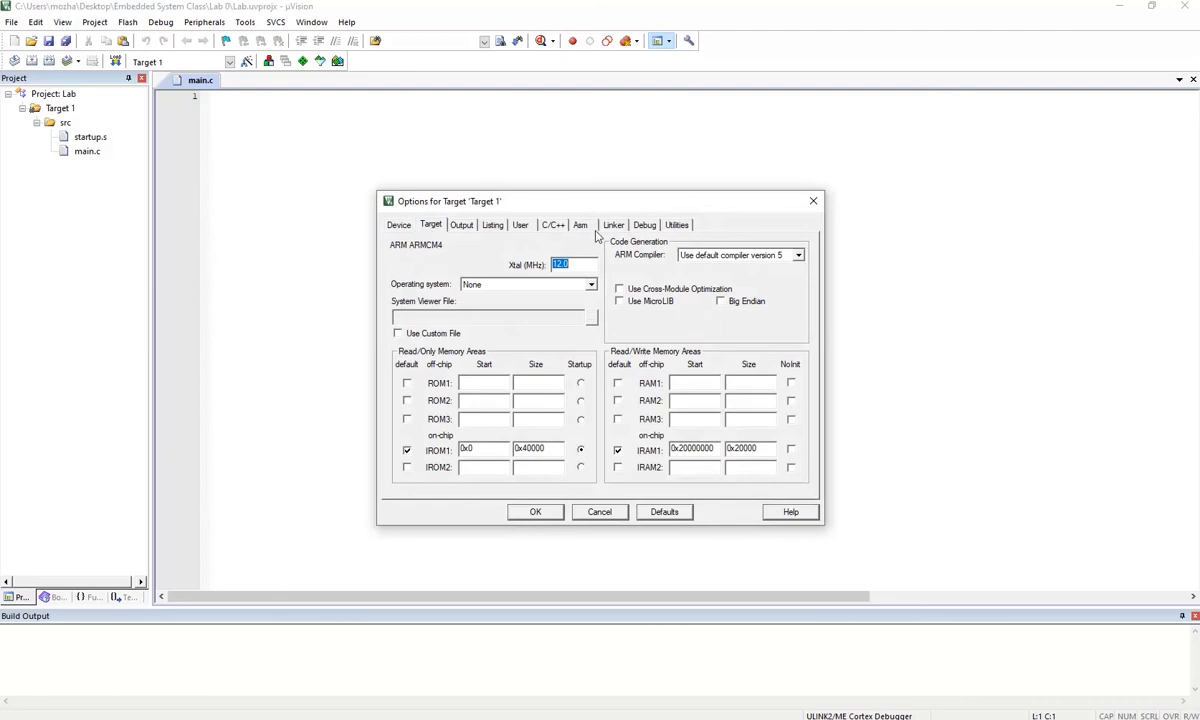
click(645, 226)
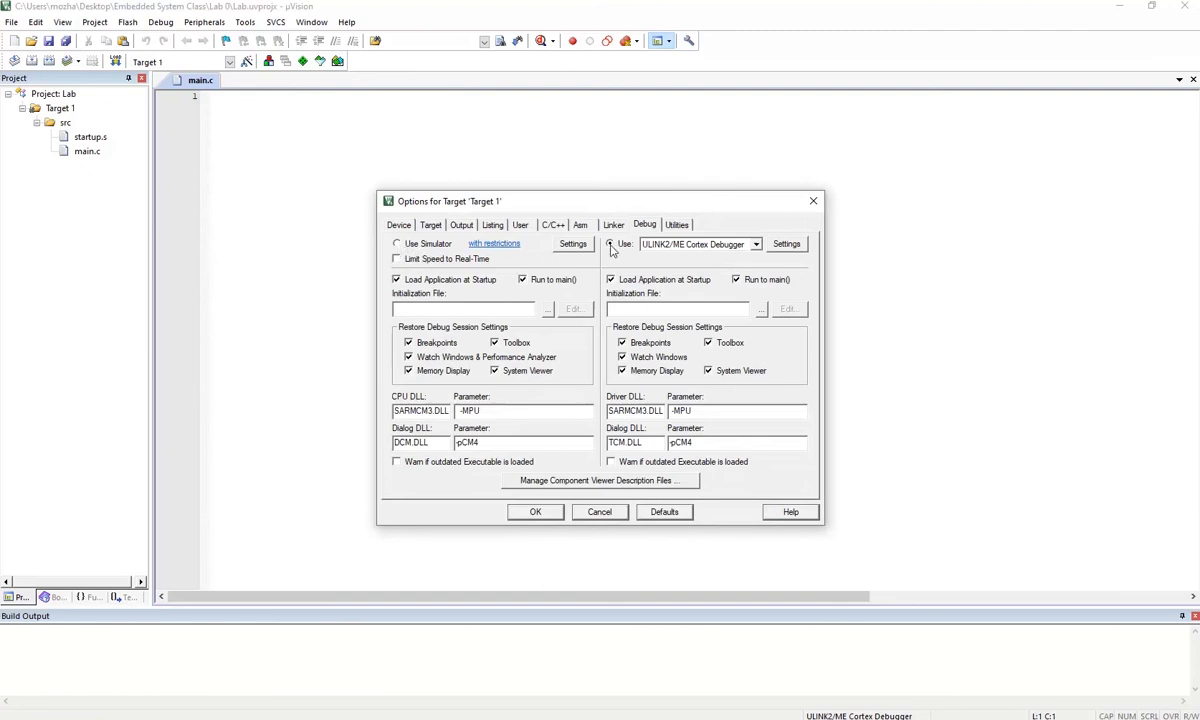
click(756, 245)
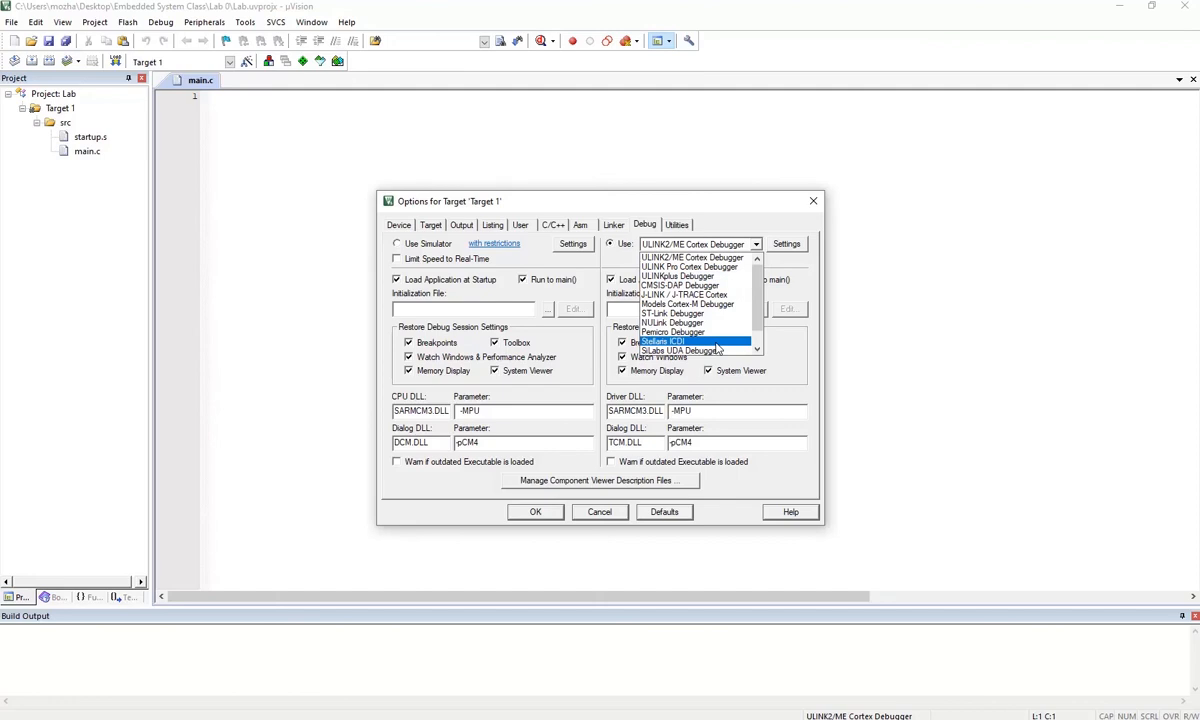
click(690, 342)
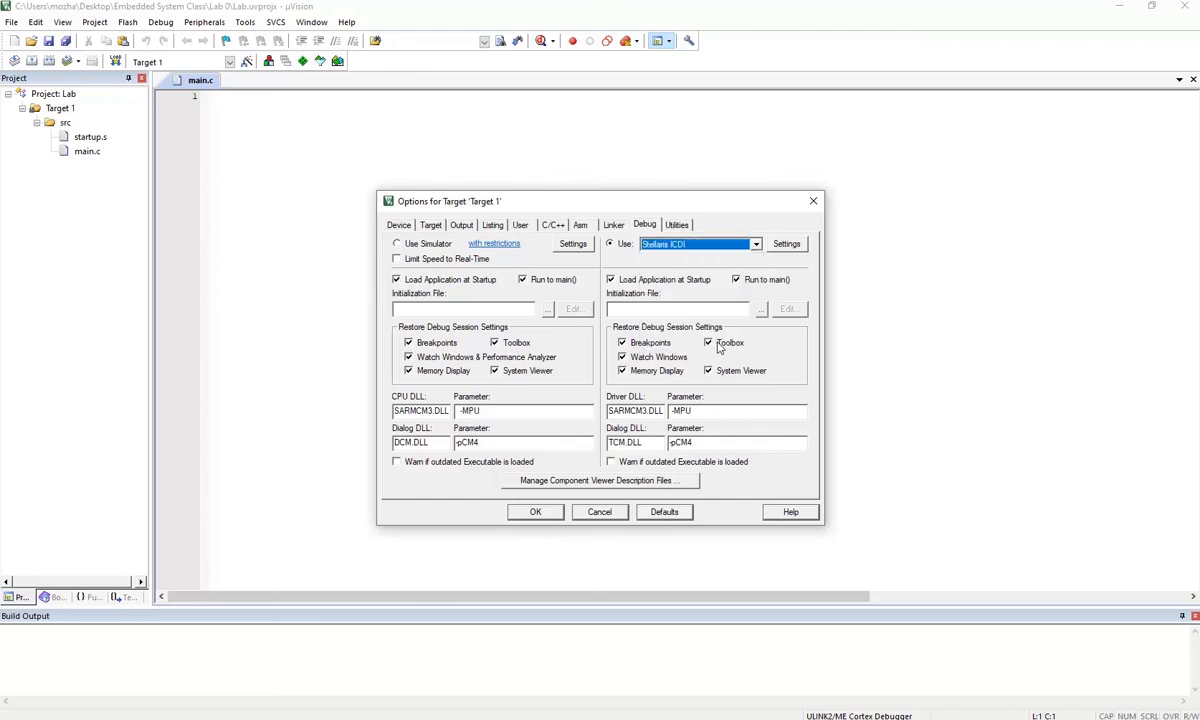
click(558, 514)
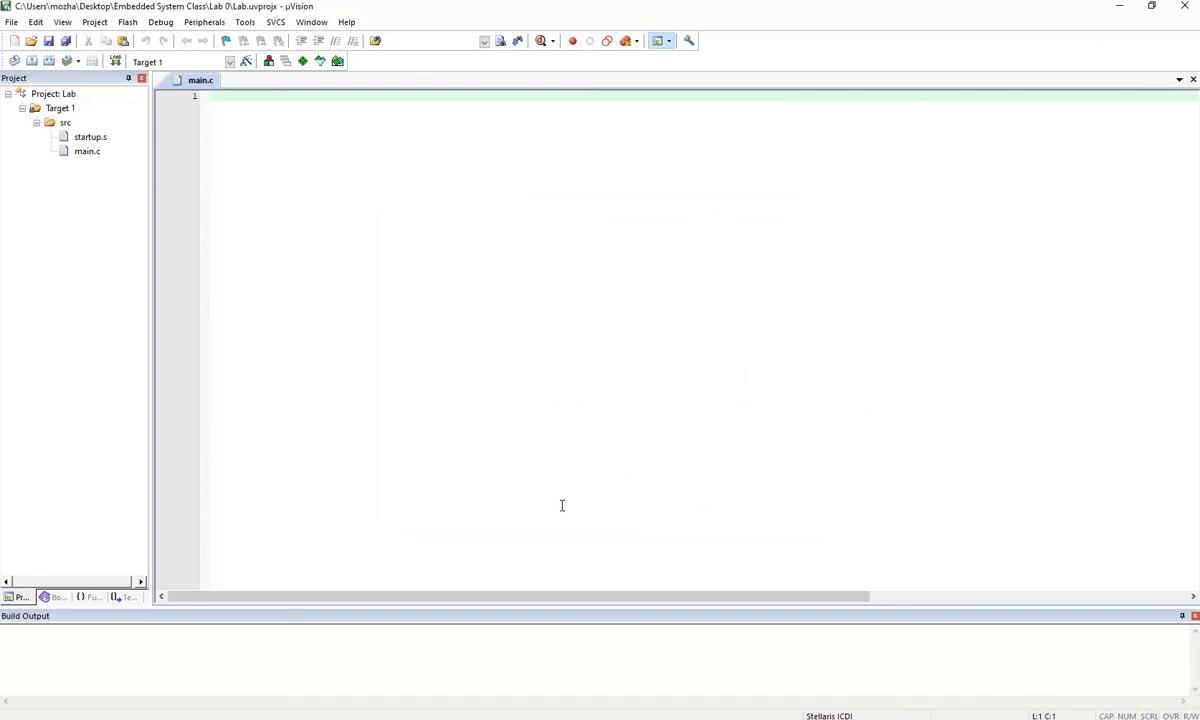